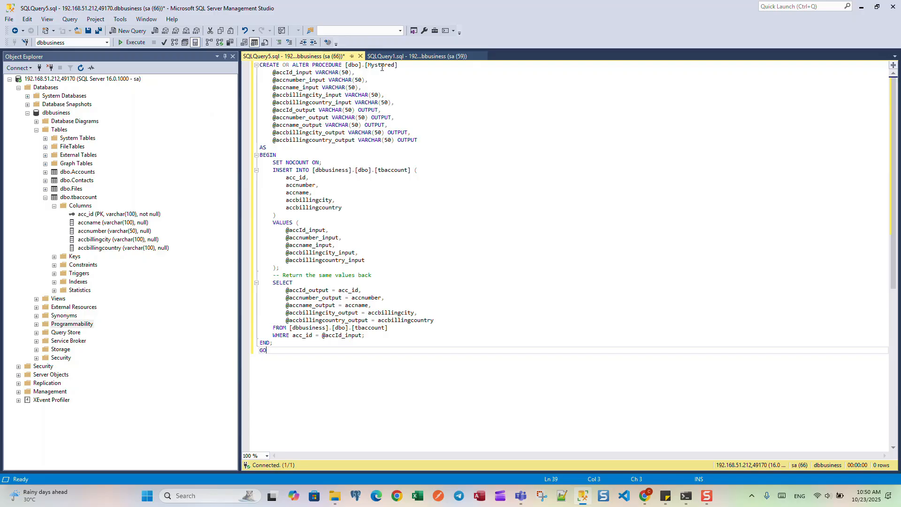
Step: Review the Mystored procedure script: its name, the INSERT into tbaccount, the input values and the SELECT output assignments
{"action": "left_click_drag", "start_coordinate": [369, 66], "coordinate": [401, 67]}
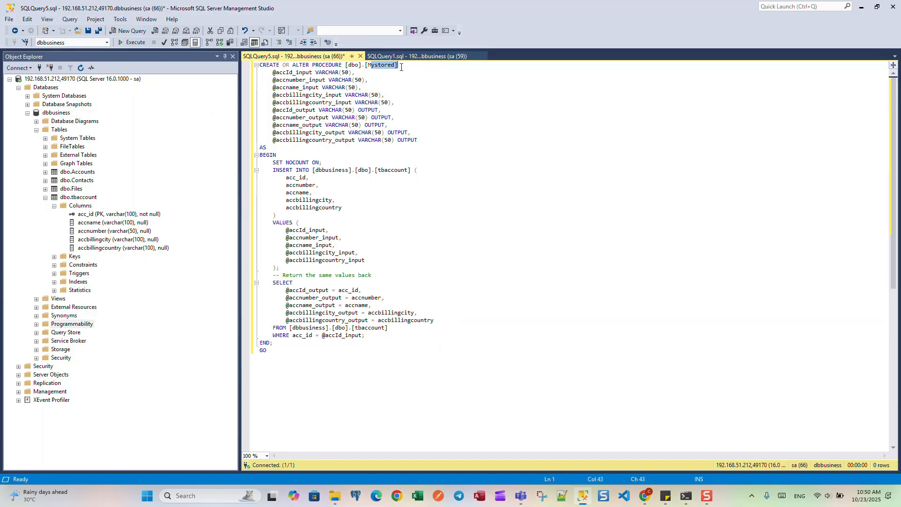
{"action": "left_click", "coordinate": [382, 67]}
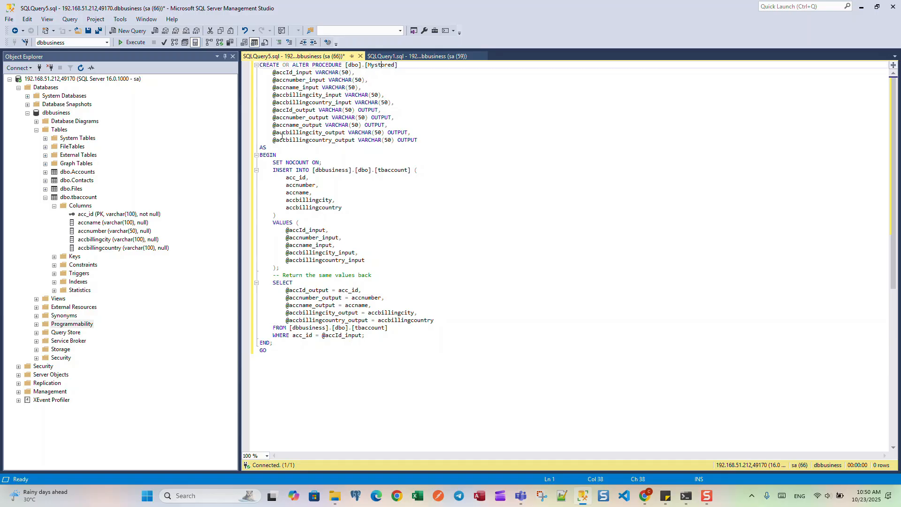
{"action": "left_click_drag", "start_coordinate": [273, 170], "coordinate": [418, 173]}
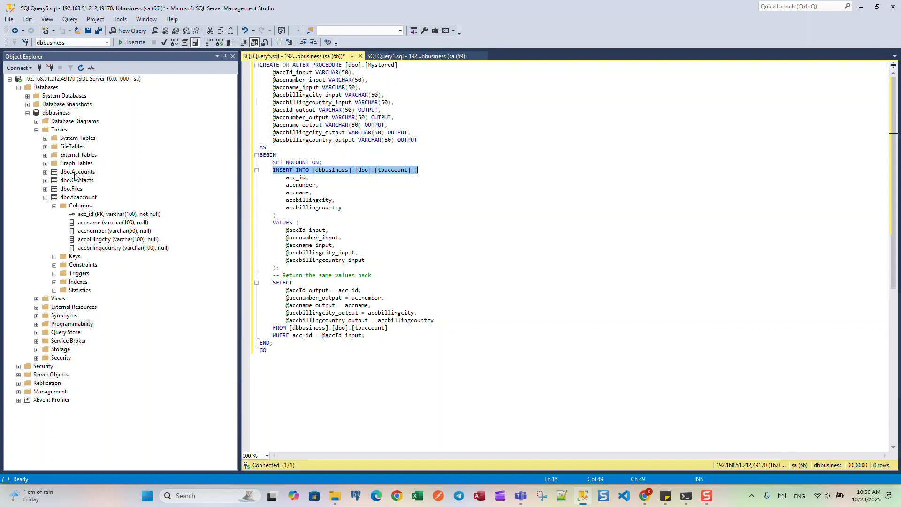
{"action": "left_click", "coordinate": [79, 200]}
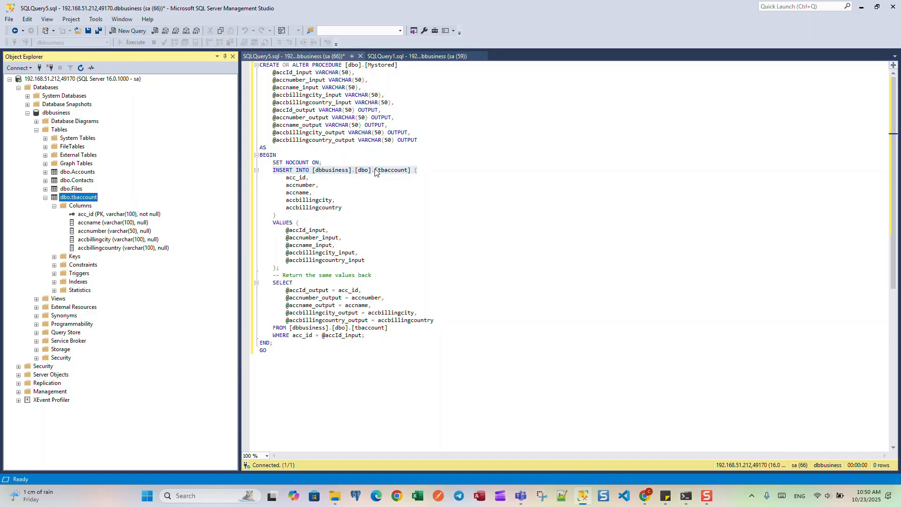
{"action": "left_click", "coordinate": [395, 168]}
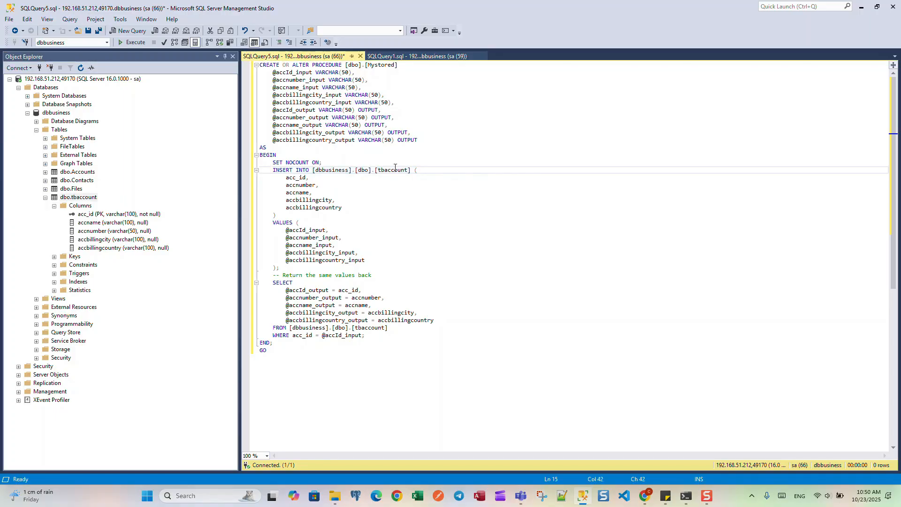
{"action": "mouse_move", "coordinate": [294, 180]}
{"action": "left_click_drag", "start_coordinate": [286, 230], "coordinate": [369, 259]}
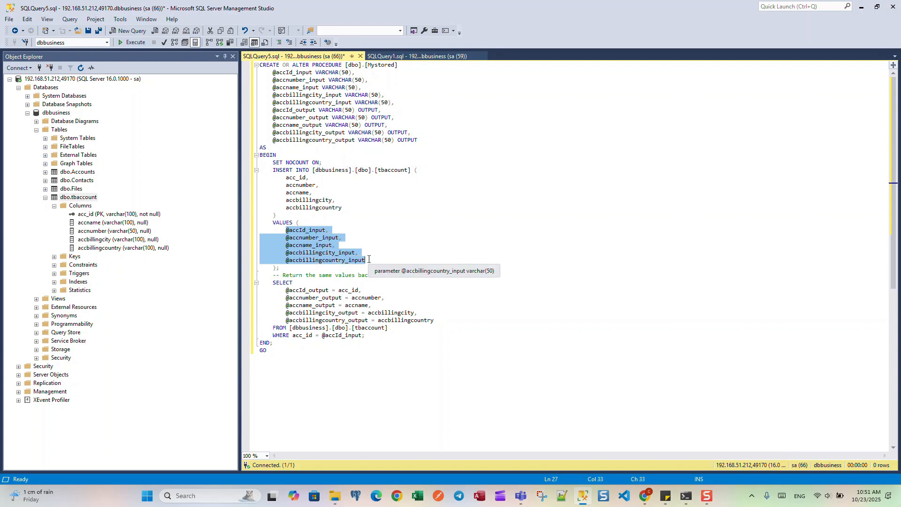
{"action": "left_click", "coordinate": [345, 239]}
{"action": "left_click_drag", "start_coordinate": [283, 230], "coordinate": [335, 231]}
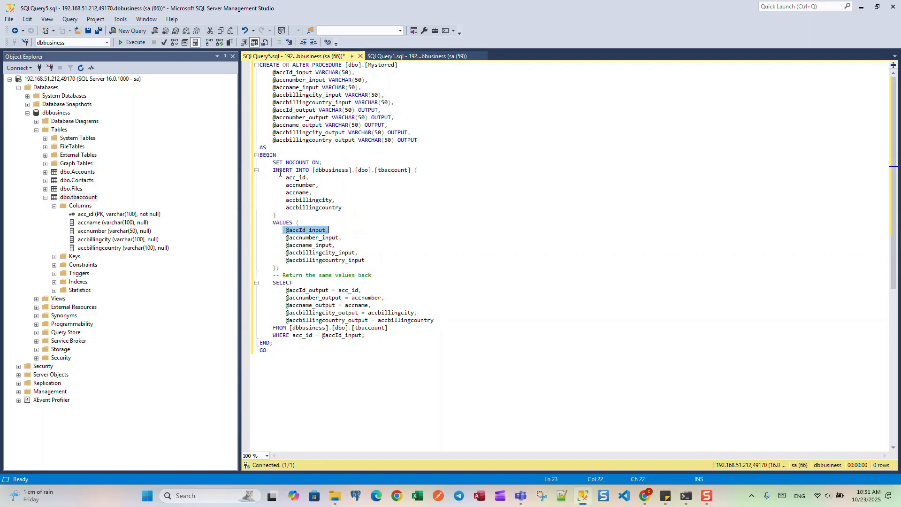
{"action": "left_click_drag", "start_coordinate": [283, 178], "coordinate": [314, 177]}
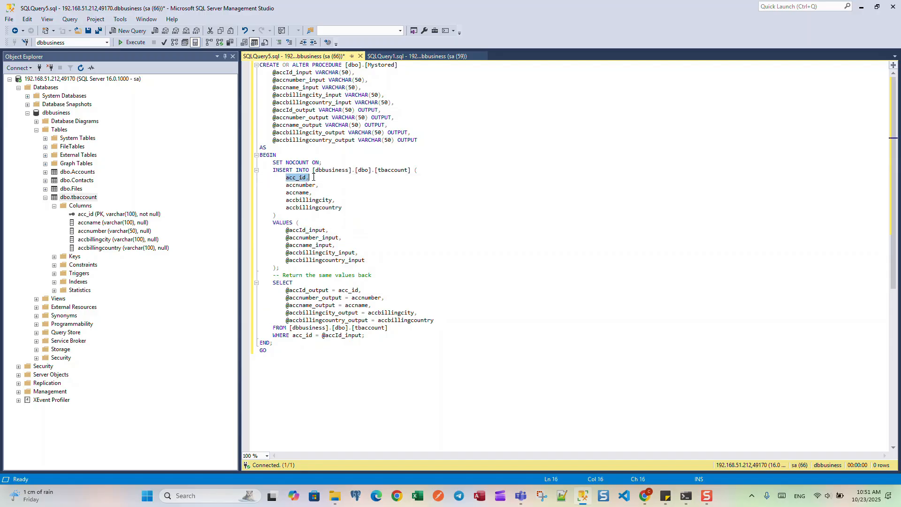
{"action": "left_click_drag", "start_coordinate": [279, 290], "coordinate": [433, 323]}
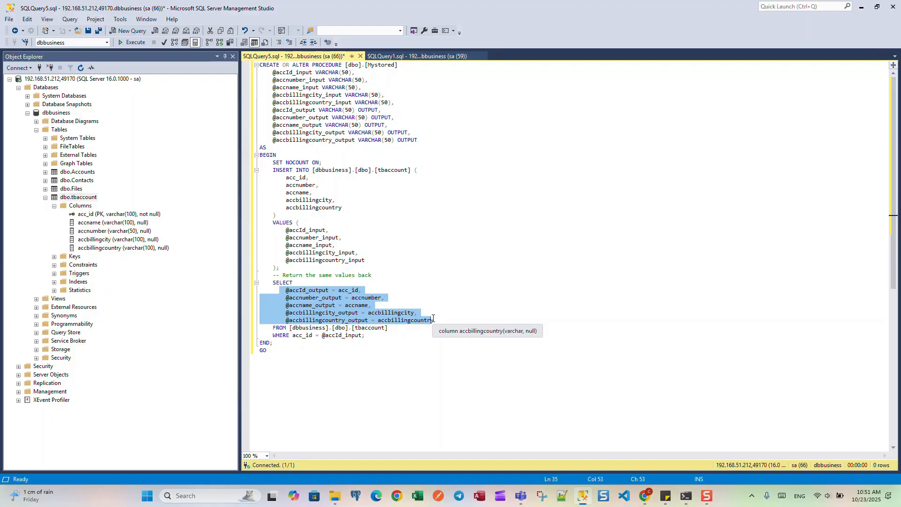
{"action": "left_click", "coordinate": [436, 275]}
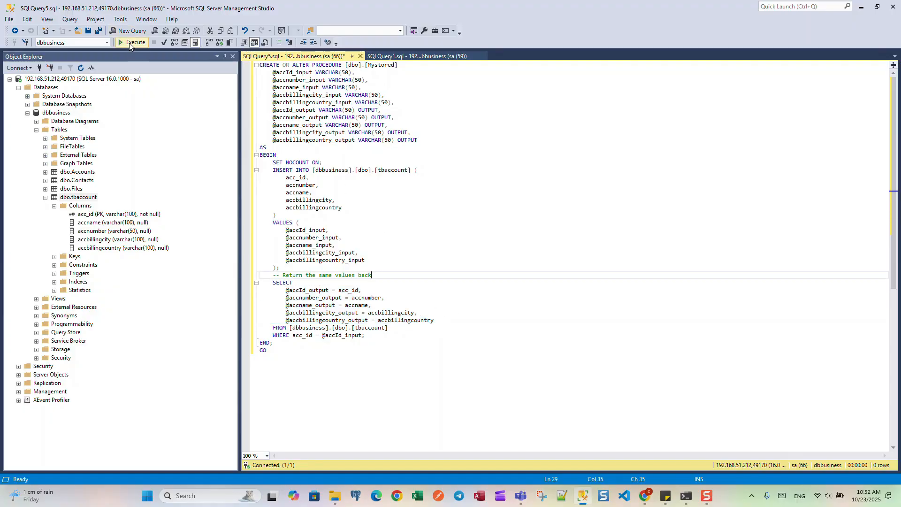
Step: Execute the script that creates or alters the Mystored procedure in the dbbusiness database, and check the completion message
{"action": "left_click", "coordinate": [140, 43]}
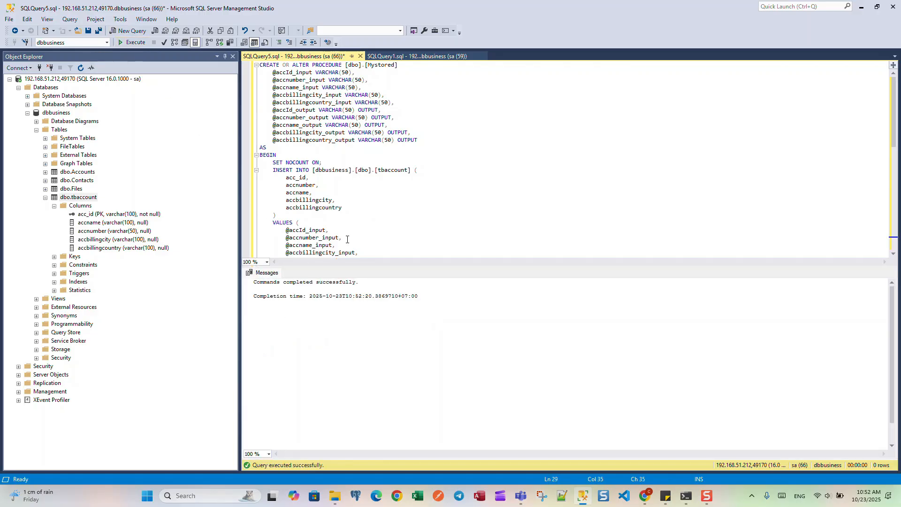
{"action": "left_click_drag", "start_coordinate": [254, 297], "coordinate": [388, 299]}
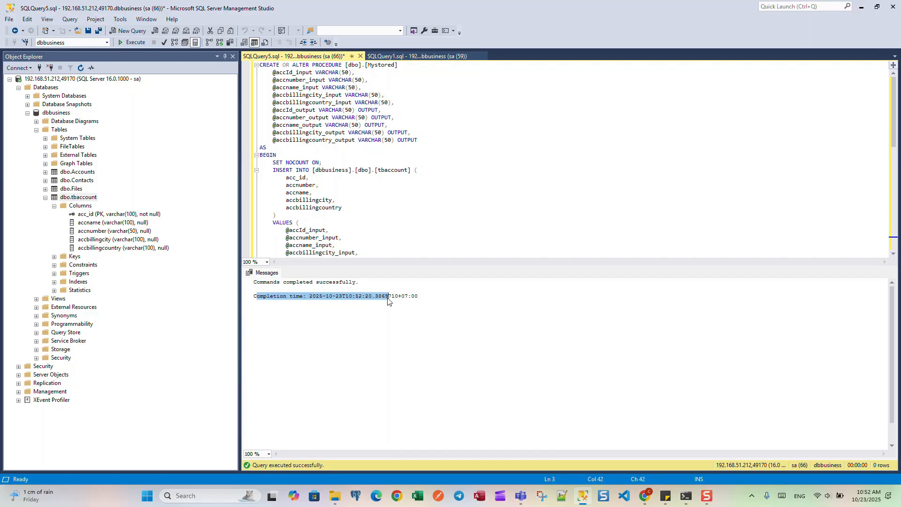
{"action": "left_click", "coordinate": [380, 304]}
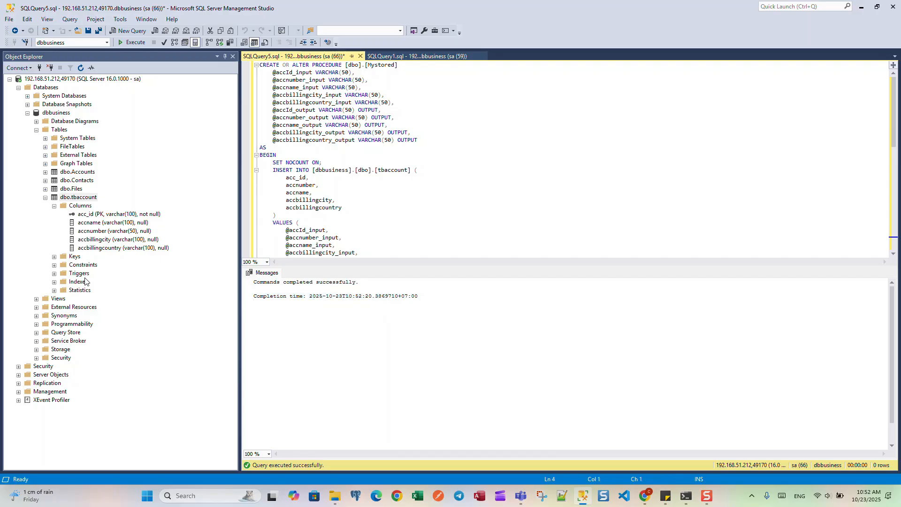
Step: Refresh dbbusiness's Programmability folder and expand the stored procedure dbo.Mystored to inspect its parameters
{"action": "left_click", "coordinate": [36, 324]}
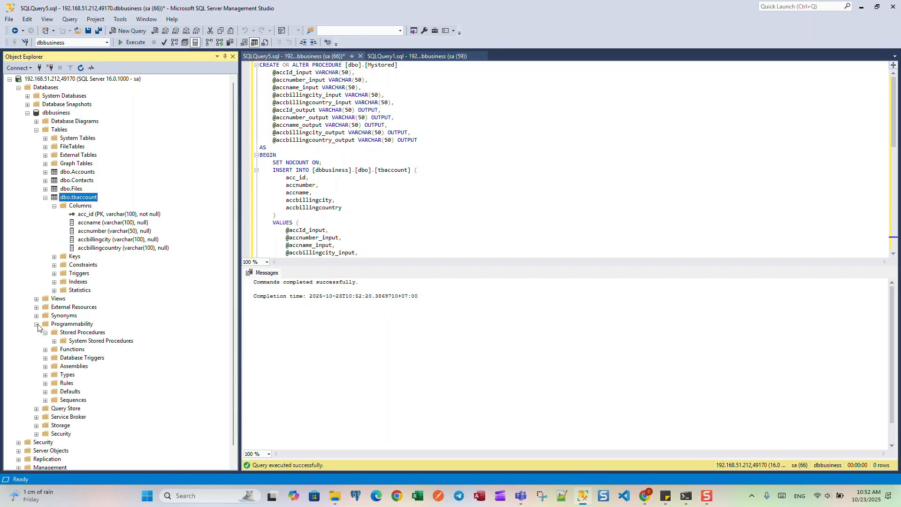
{"action": "left_click", "coordinate": [66, 326]}
{"action": "right_click", "coordinate": [65, 324]}
{"action": "left_click", "coordinate": [89, 343]}
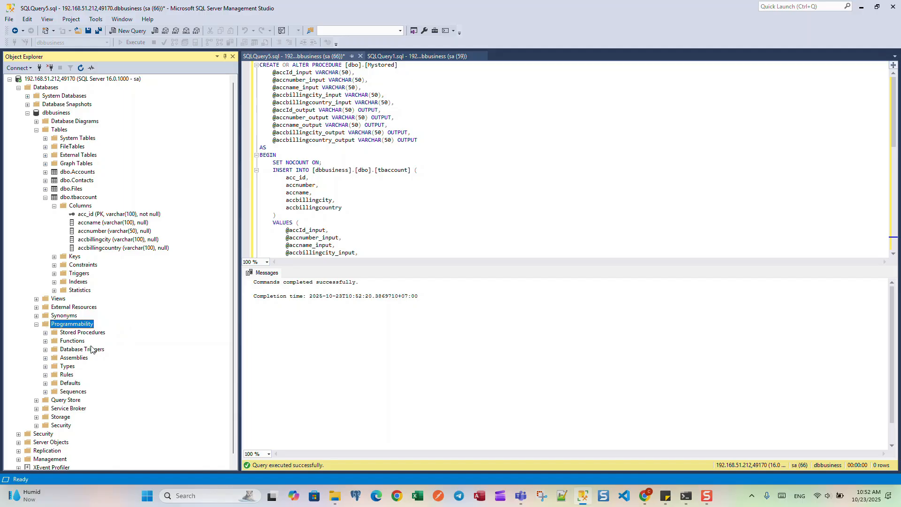
{"action": "left_click", "coordinate": [47, 333]}
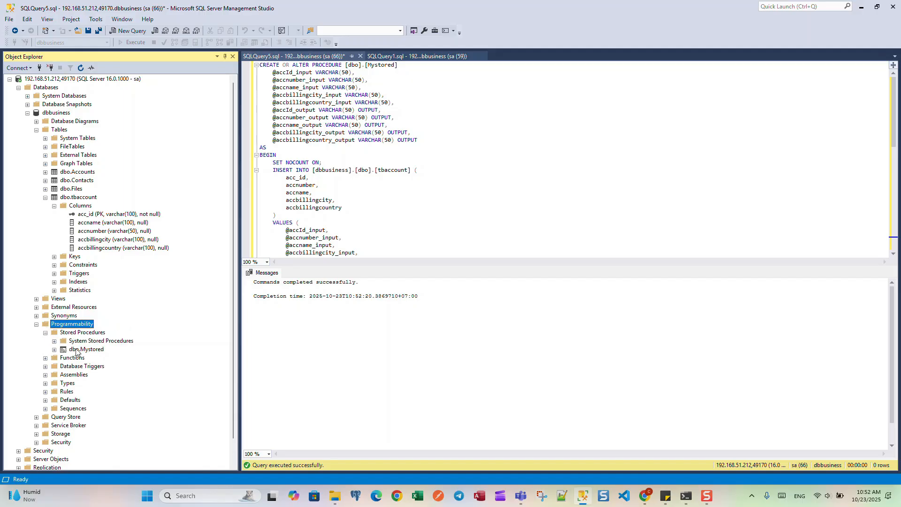
{"action": "left_click", "coordinate": [54, 349]}
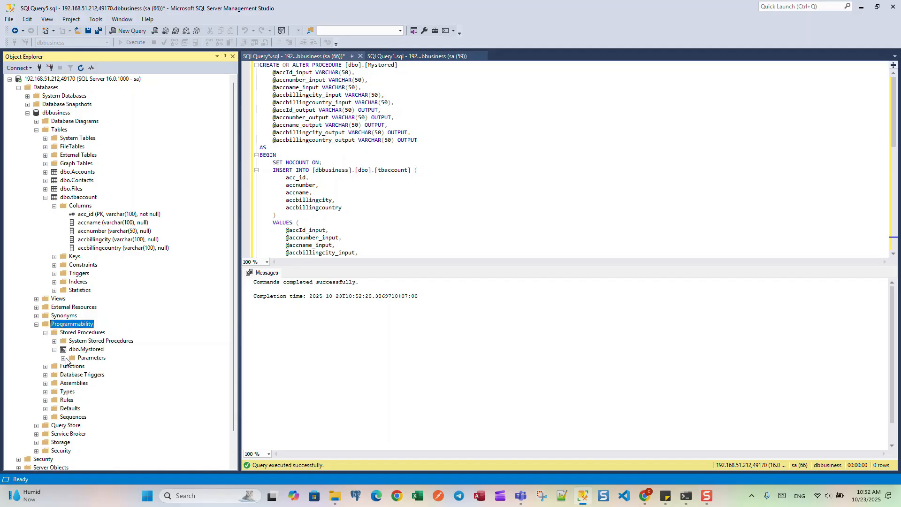
{"action": "left_click", "coordinate": [63, 359]}
{"action": "scroll", "coordinate": [130, 364], "scroll_direction": "down", "scroll_amount": 3}
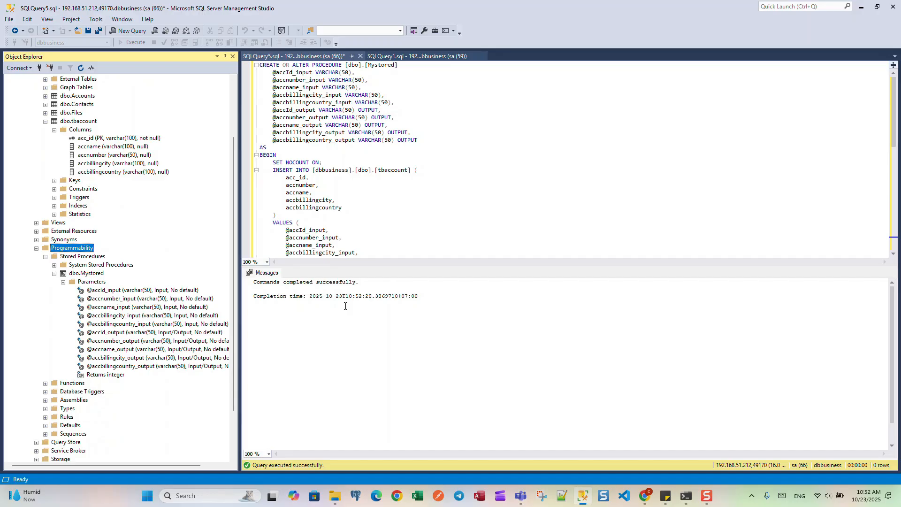
Step: Switch to the My repo repository page in Chrome and start a database metadata import with the On-Premise deployment option
{"action": "left_click", "coordinate": [861, 6]}
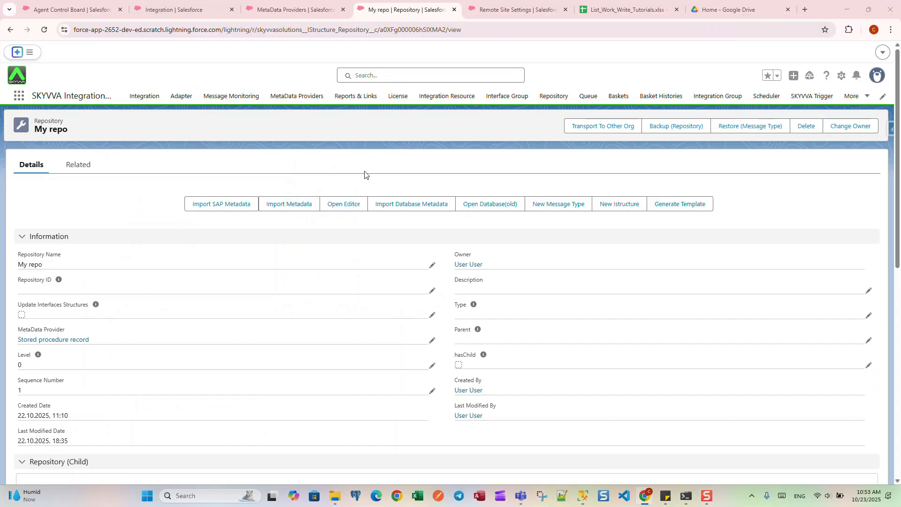
{"action": "left_click", "coordinate": [416, 209]}
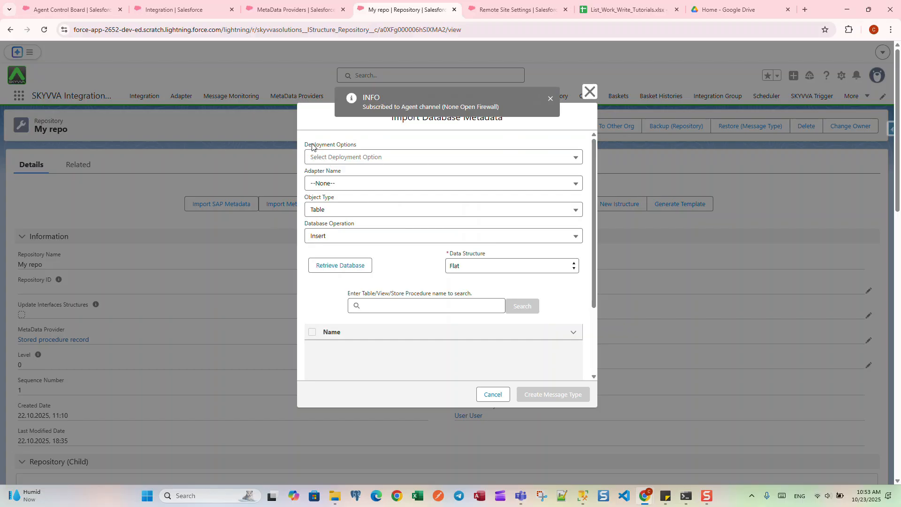
{"action": "left_click", "coordinate": [343, 158]}
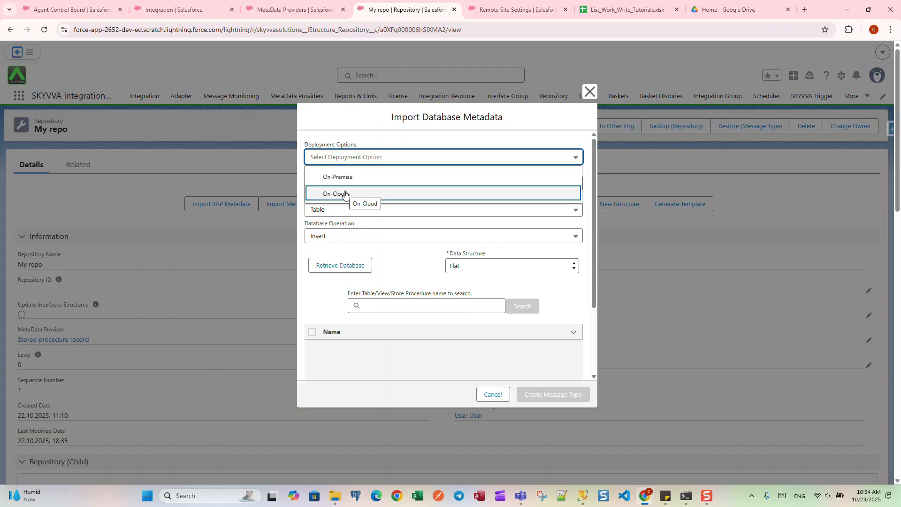
{"action": "left_click", "coordinate": [341, 177]}
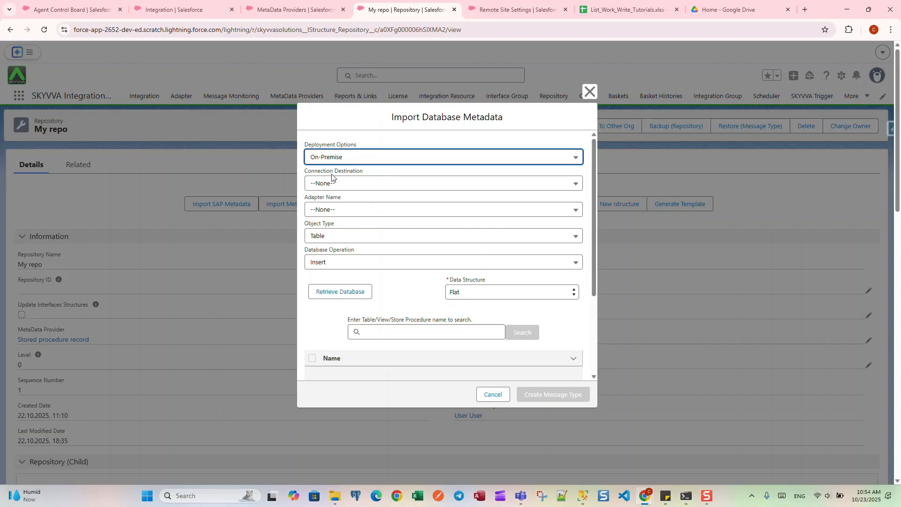
Step: Set the import's connection destination to Agent Connection 3.06.4 Open and its adapter to Outbound 3.06.4 Open
{"action": "left_click", "coordinate": [341, 183]}
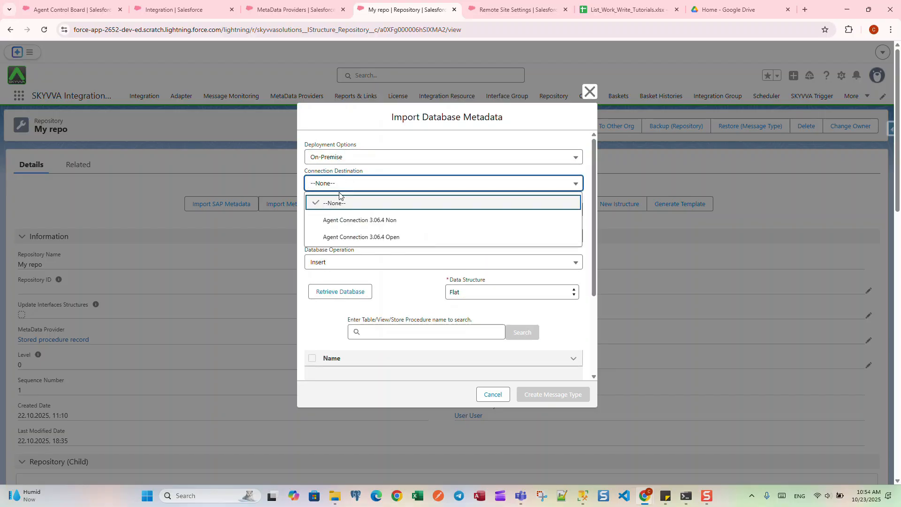
{"action": "left_click", "coordinate": [355, 238]}
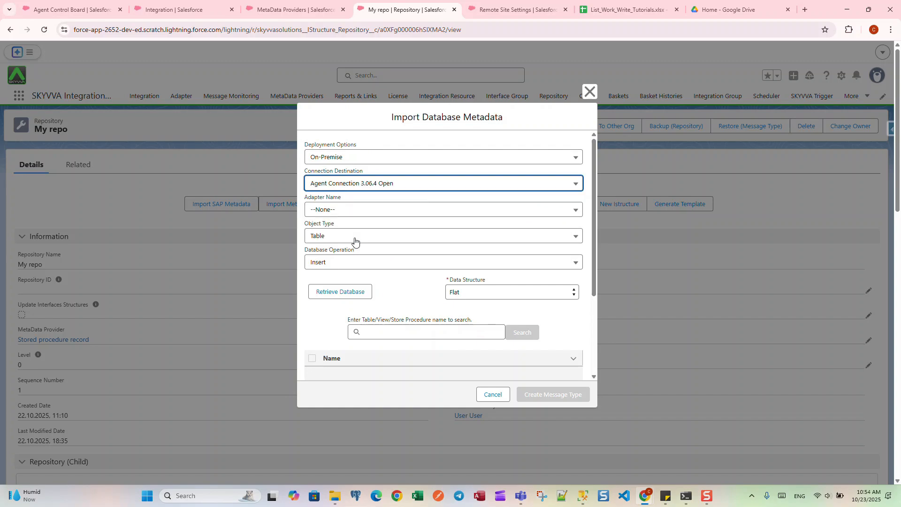
{"action": "left_click", "coordinate": [336, 211]}
{"action": "left_click", "coordinate": [360, 249]}
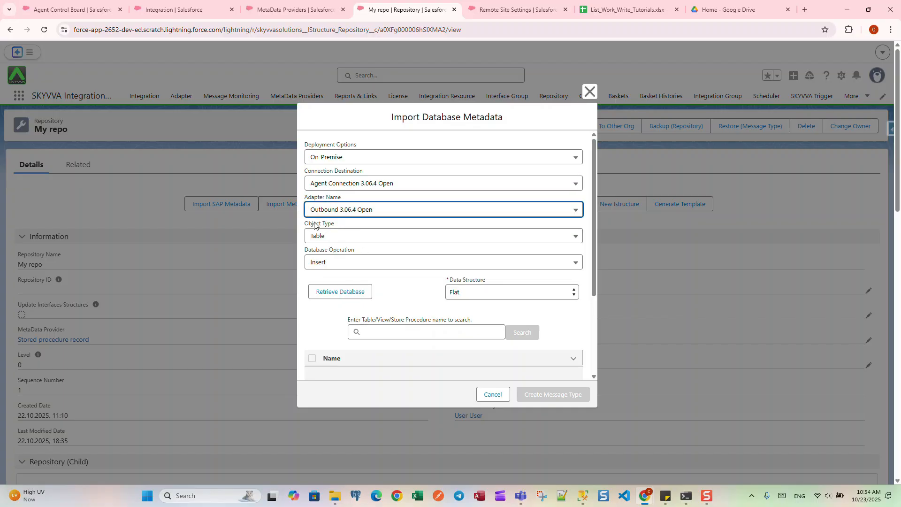
Step: Set the import's object type to Stored Procedure and retrieve the available procedures from the database
{"action": "left_click", "coordinate": [330, 235]}
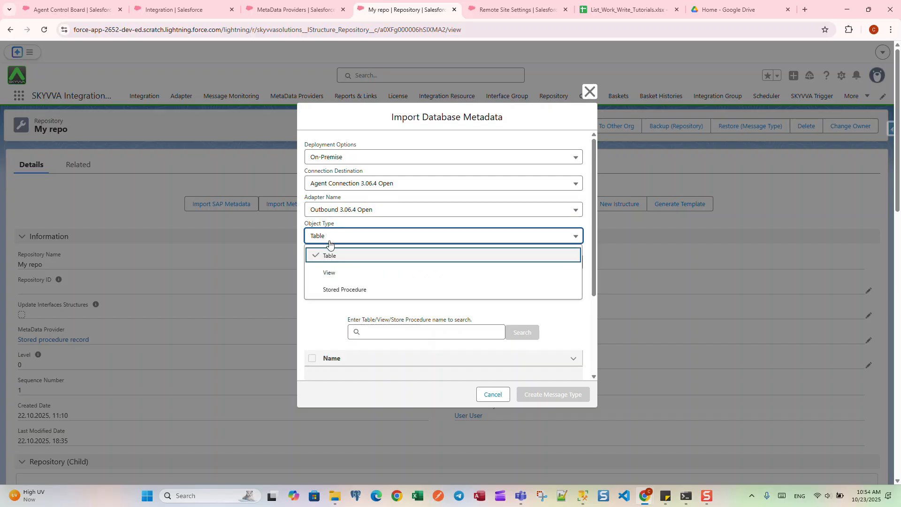
{"action": "left_click", "coordinate": [358, 291]}
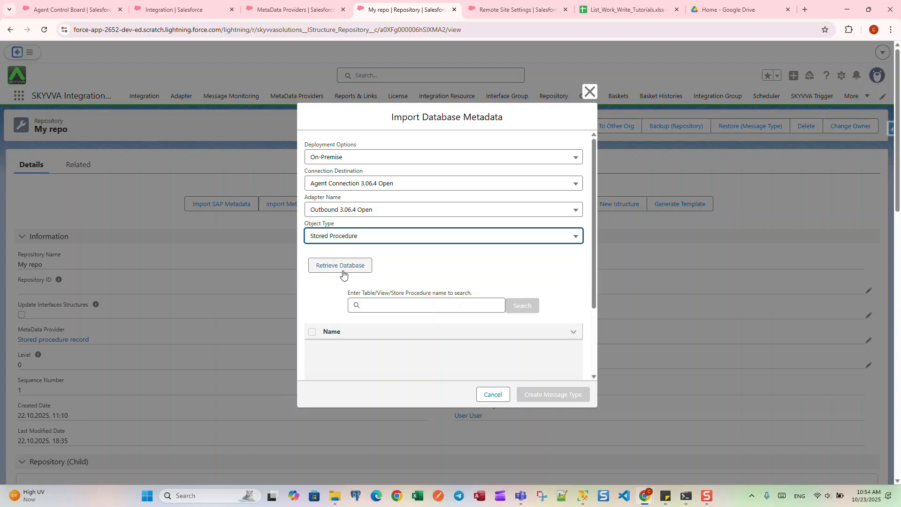
{"action": "left_click", "coordinate": [343, 274]}
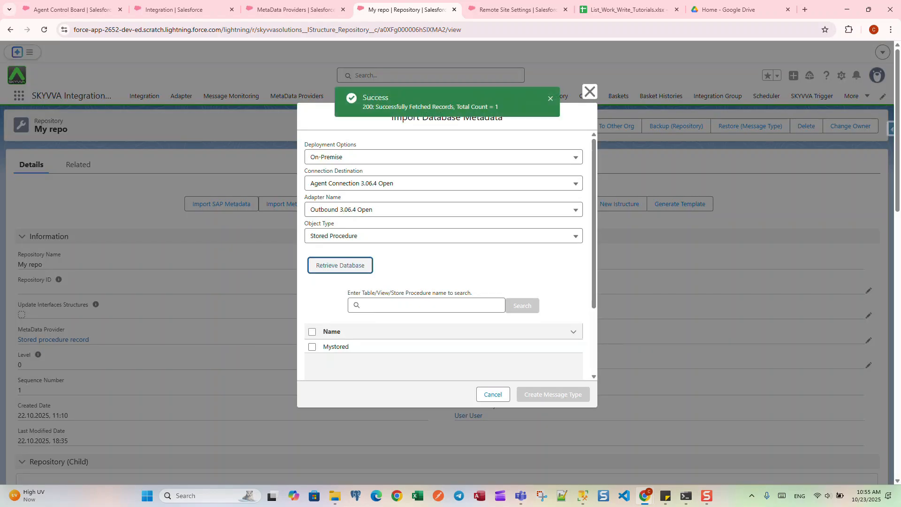
Step: Select the Mystored procedure and create a message type from it
{"action": "scroll", "coordinate": [425, 252], "scroll_direction": "down", "scroll_amount": 2}
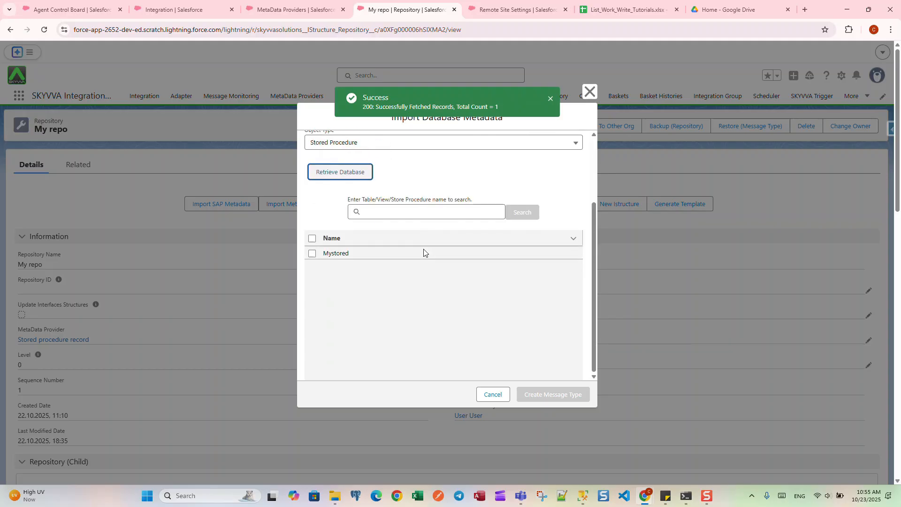
{"action": "left_click", "coordinate": [312, 253]}
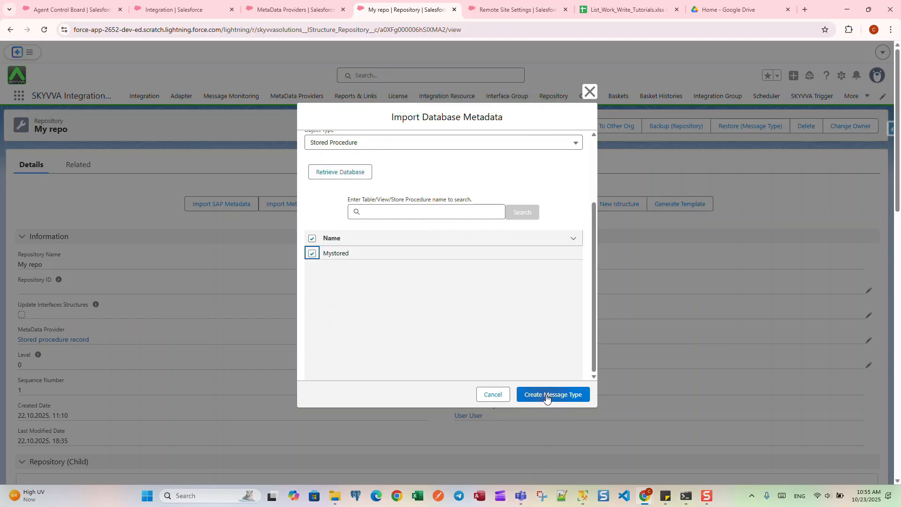
{"action": "left_click", "coordinate": [547, 395]}
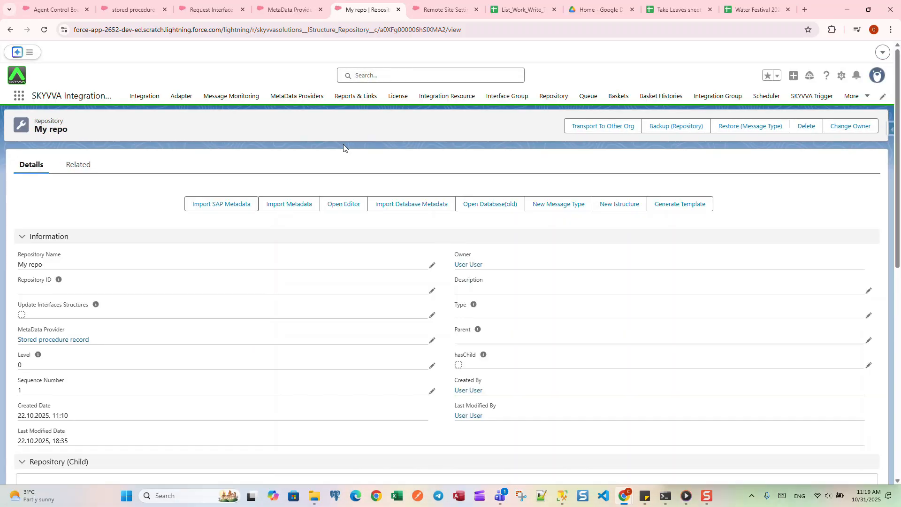
Step: Expand the Mystored message type in My repo, including its Mystored__Request and Mystored__Response children, to examine the imported structure
{"action": "scroll", "coordinate": [342, 155], "scroll_direction": "down", "scroll_amount": 4}
{"action": "scroll", "coordinate": [343, 174], "scroll_direction": "down", "scroll_amount": 5}
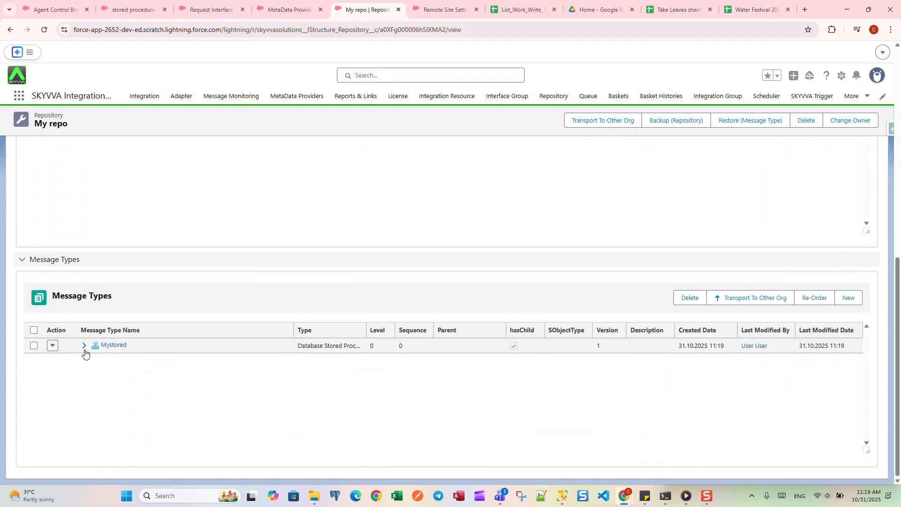
{"action": "left_click", "coordinate": [84, 347]}
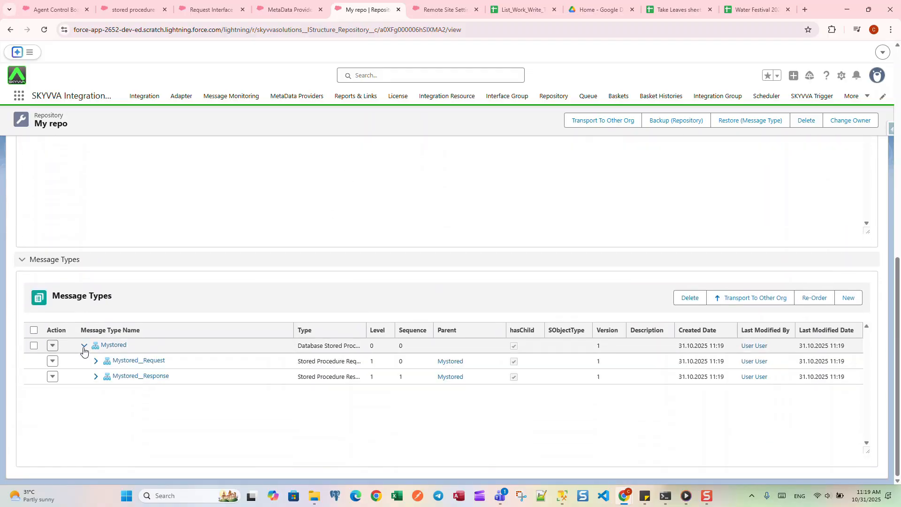
{"action": "left_click", "coordinate": [96, 362]}
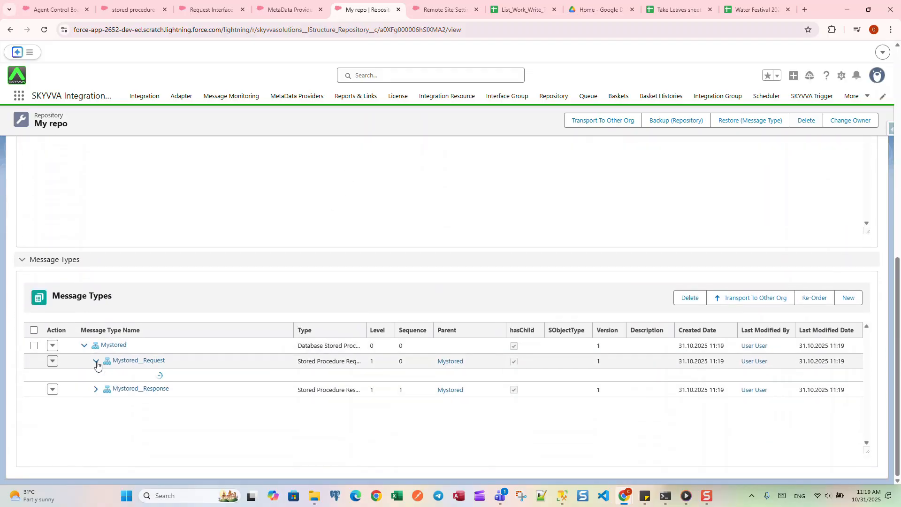
{"action": "left_click", "coordinate": [96, 393]}
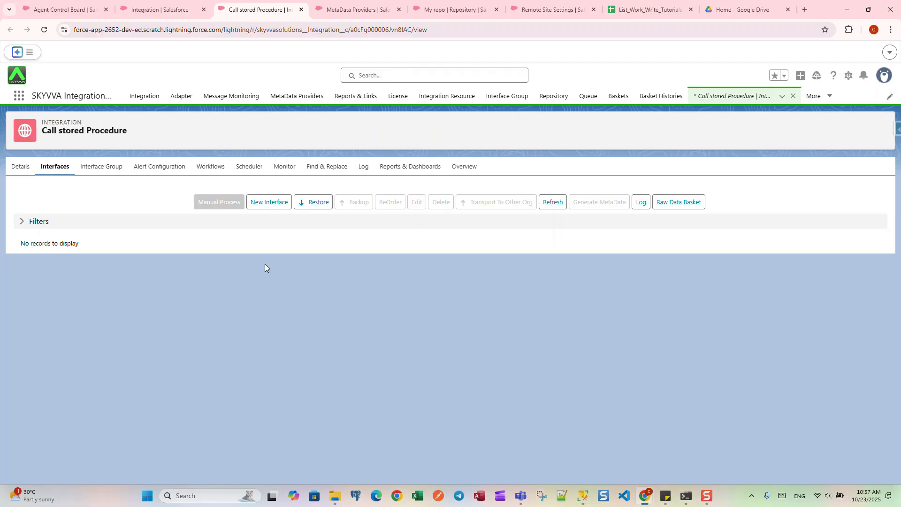
Step: Start a new interface in the Call stored Procedure integration, named Request Interface, with Account as its source
{"action": "left_click", "coordinate": [260, 207]}
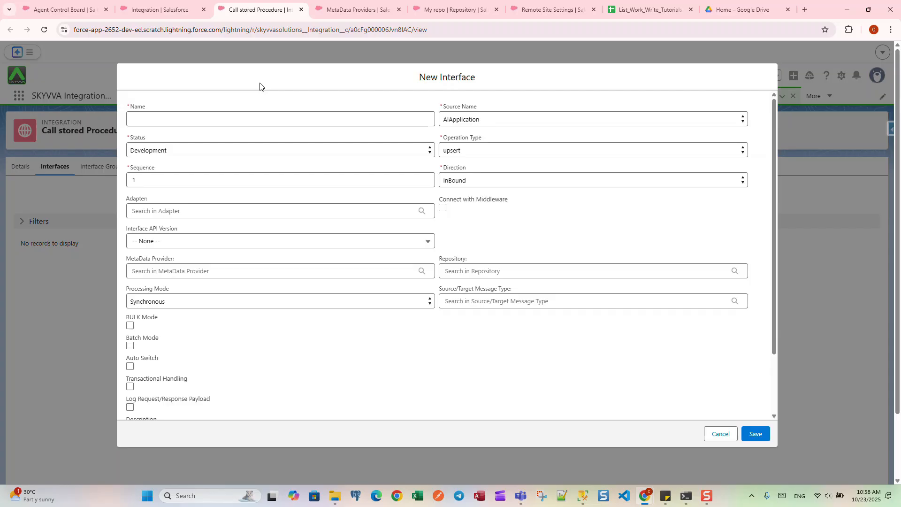
{"action": "left_click", "coordinate": [179, 119]}
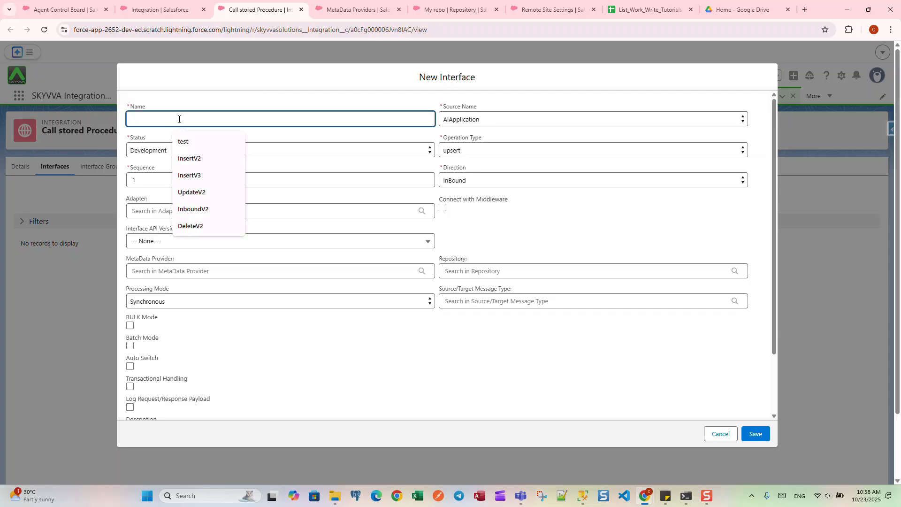
{"action": "type", "text": "Reques"}
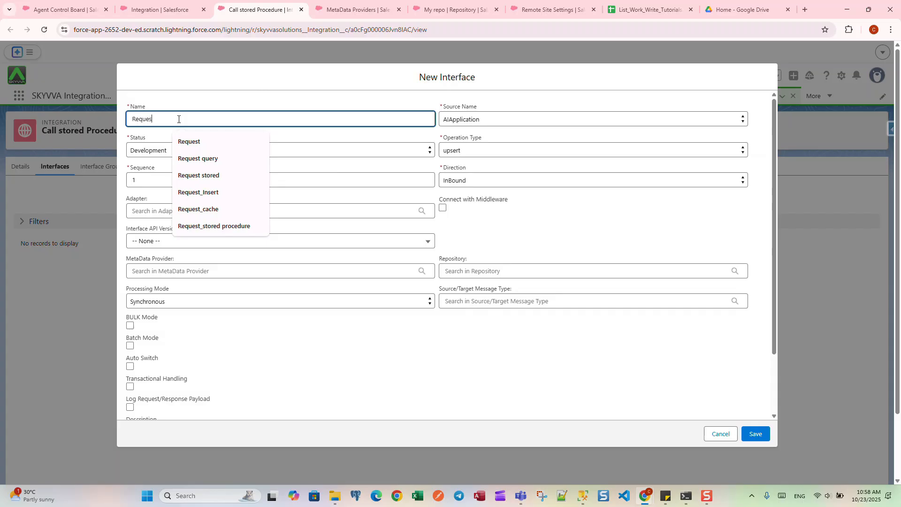
{"action": "type", "text": "t Int"}
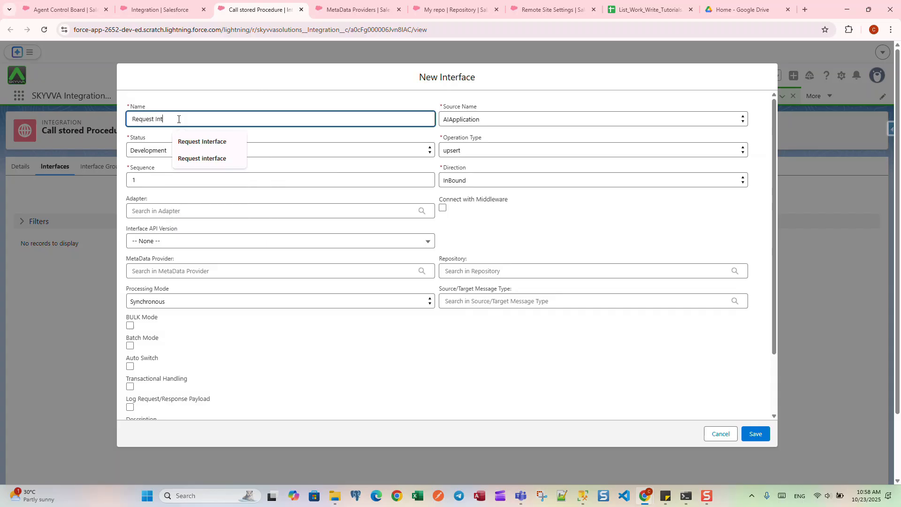
{"action": "type", "text": "erface"}
{"action": "left_click", "coordinate": [470, 120]}
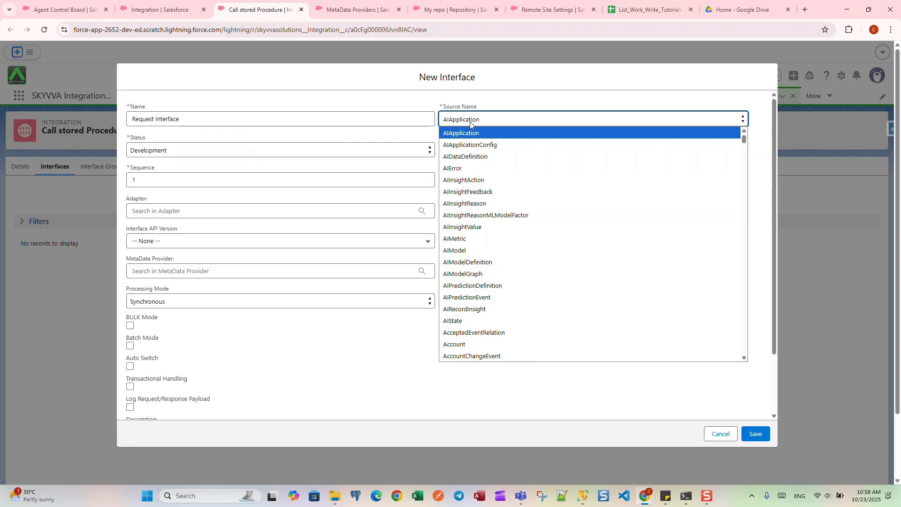
{"action": "left_click", "coordinate": [474, 345]}
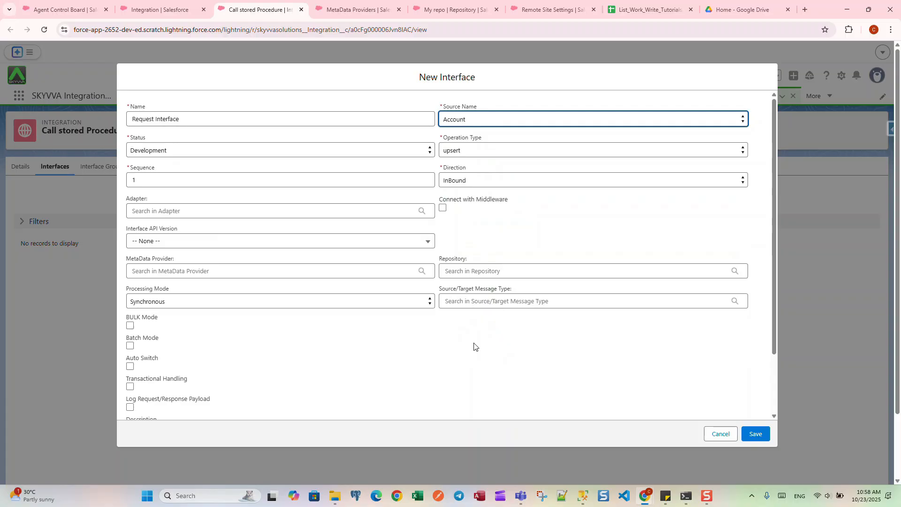
Step: Set the new interface's status to Deployed, operation type to Store Procedure and direction to OutBound
{"action": "left_click", "coordinate": [146, 152]}
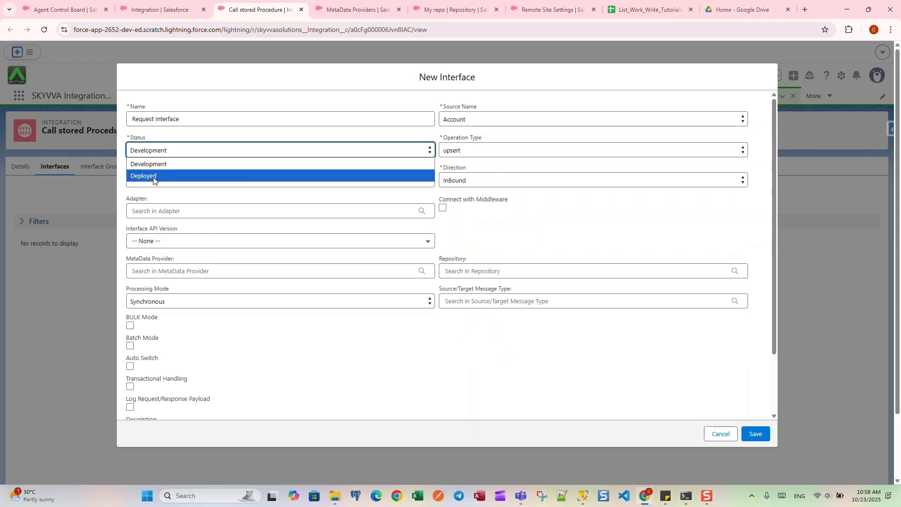
{"action": "left_click", "coordinate": [154, 176]}
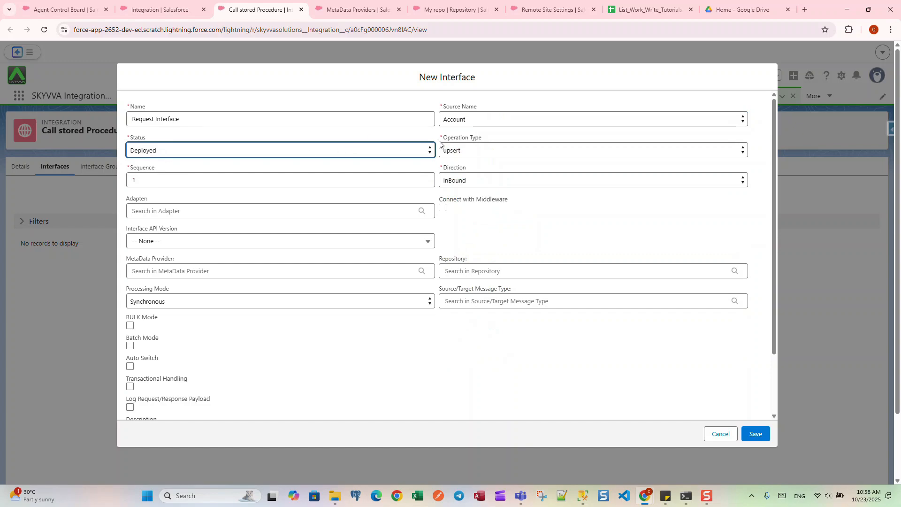
{"action": "left_click", "coordinate": [475, 148]}
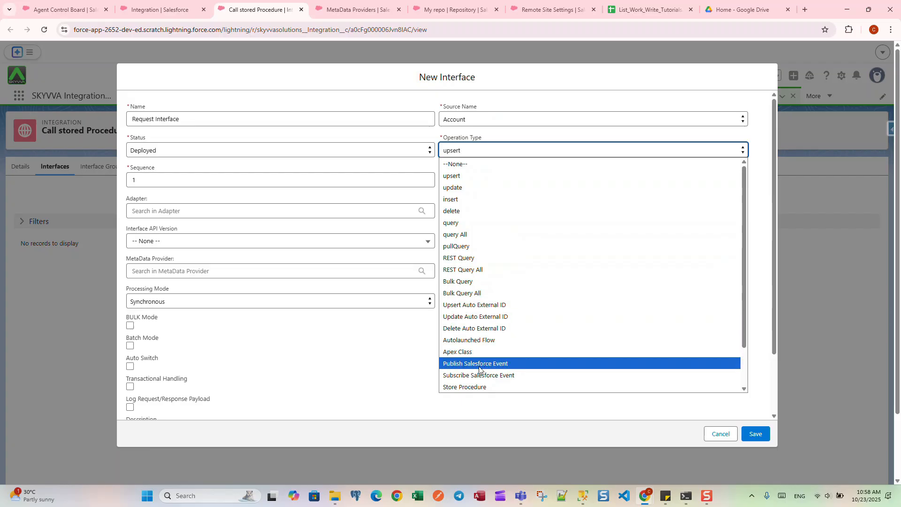
{"action": "left_click", "coordinate": [481, 389]}
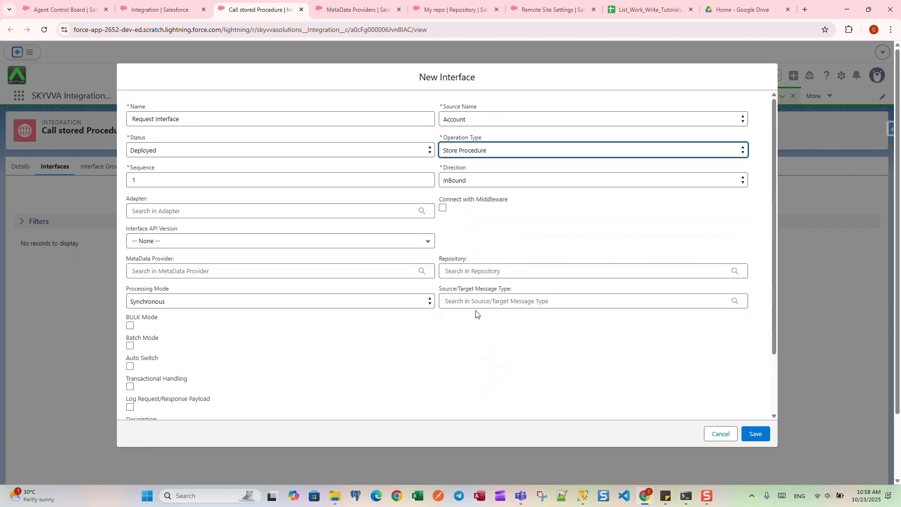
{"action": "left_click", "coordinate": [454, 178]}
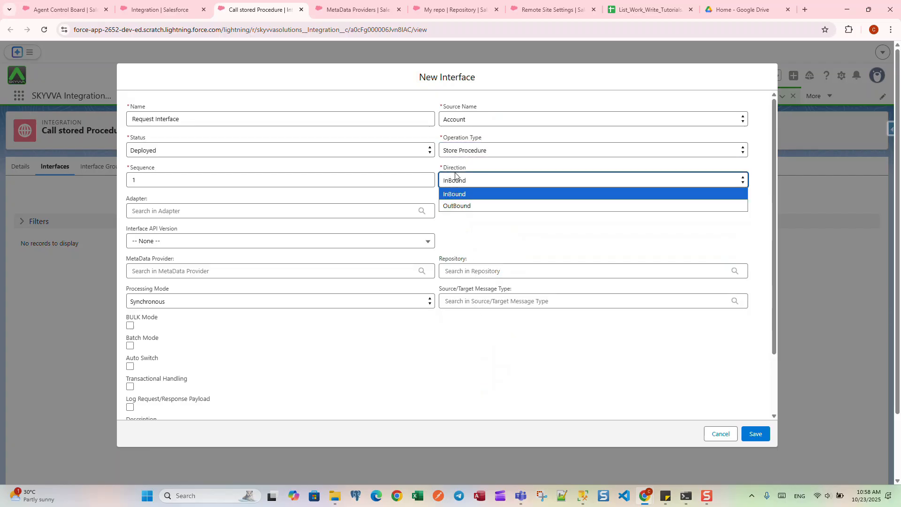
{"action": "left_click", "coordinate": [462, 207]}
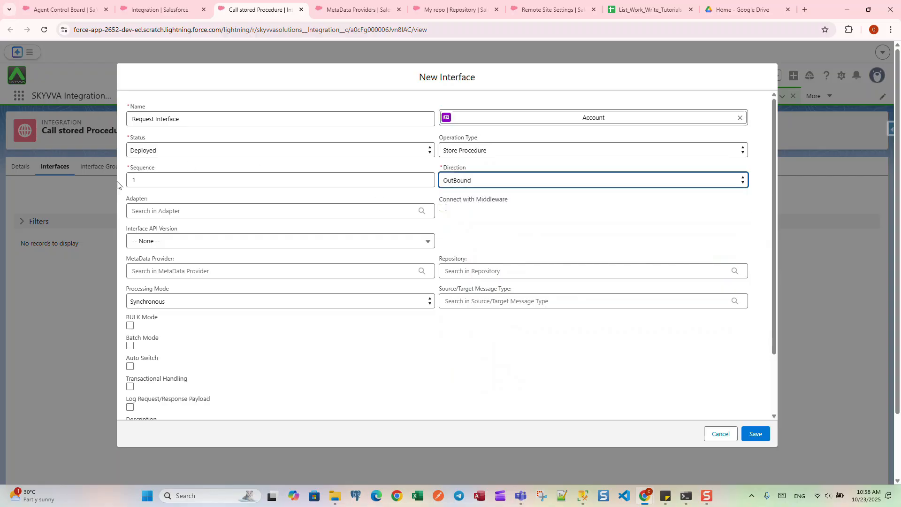
Step: Assign the Outbound 3.06.4 Open adapter to the interface and set its API version to V3
{"action": "left_click", "coordinate": [136, 206]}
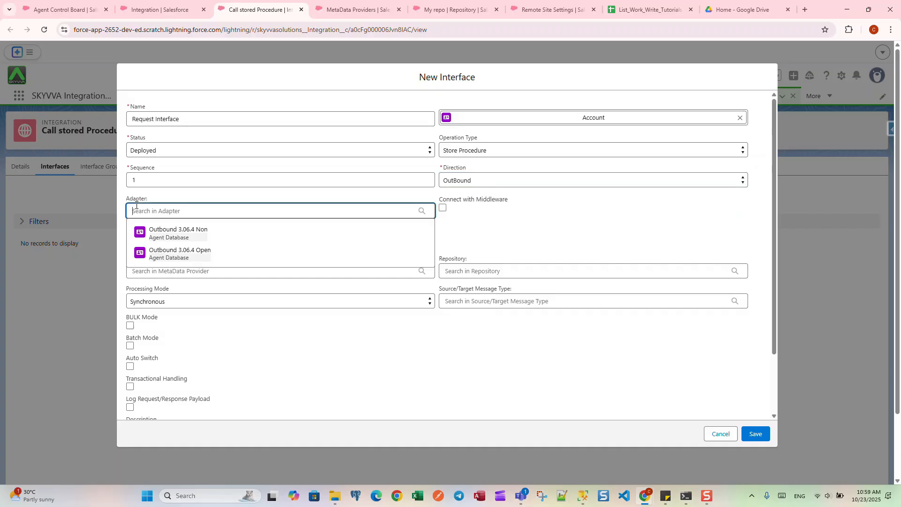
{"action": "left_click", "coordinate": [196, 258]}
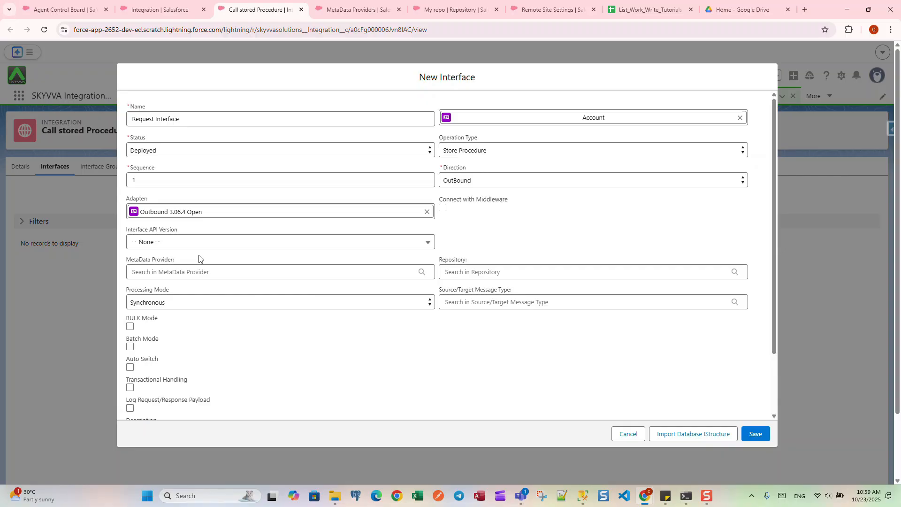
{"action": "left_click", "coordinate": [159, 244]}
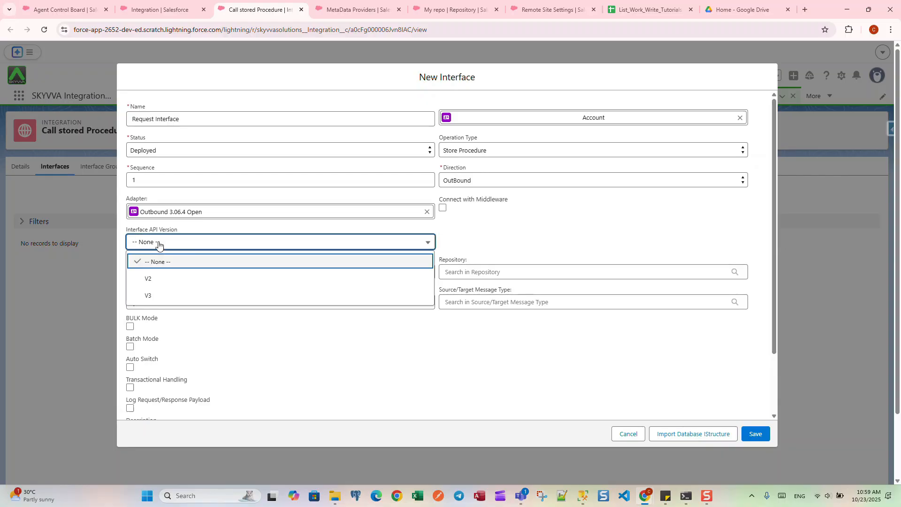
{"action": "left_click", "coordinate": [157, 294]}
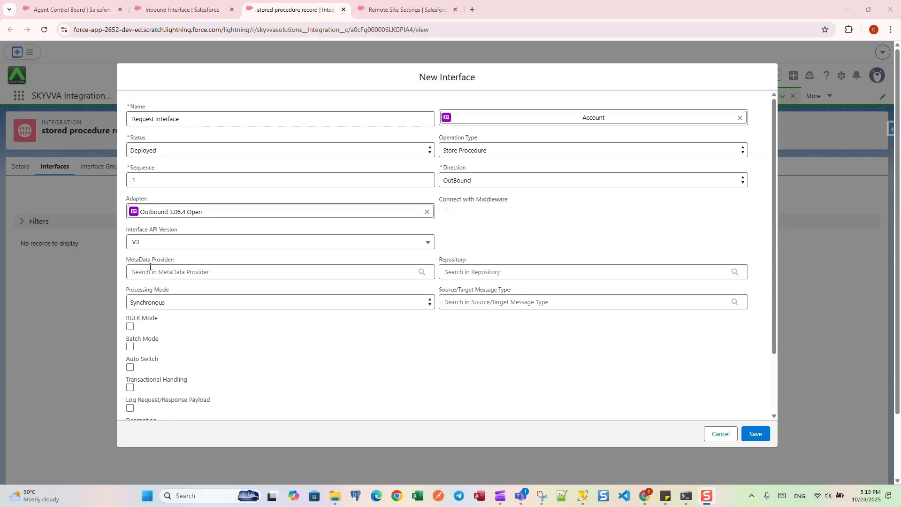
Step: Set the metadata provider to Stored procedure record, repository to My repo and message type to Mystored__Request, and save the interface
{"action": "left_click", "coordinate": [150, 272]}
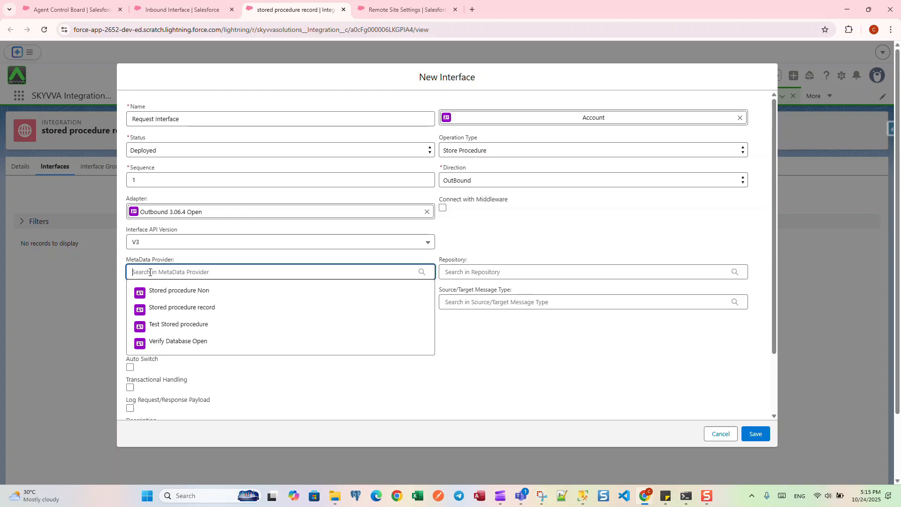
{"action": "left_click", "coordinate": [167, 308]}
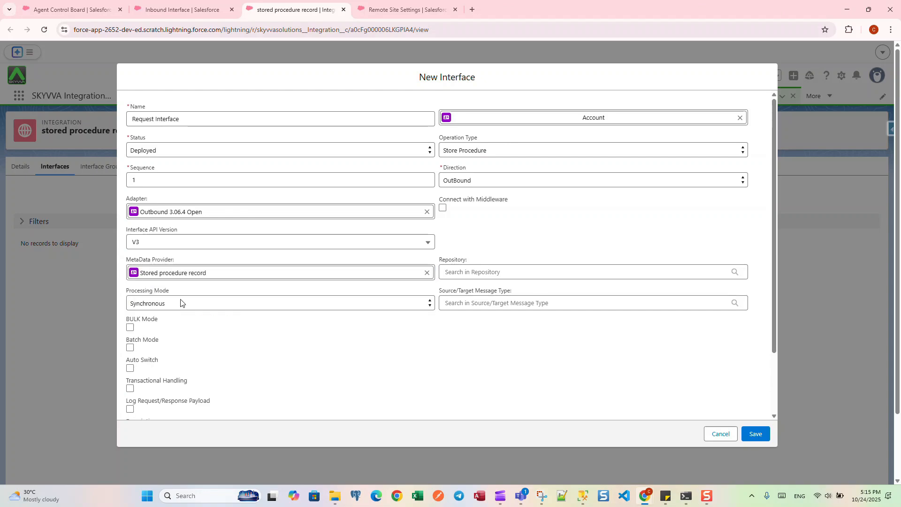
{"action": "left_click", "coordinate": [479, 275]}
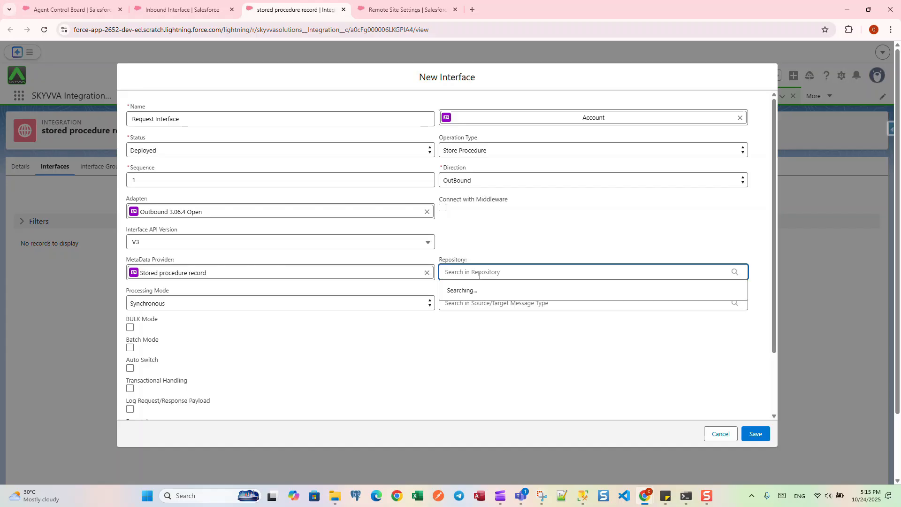
{"action": "left_click", "coordinate": [476, 299]}
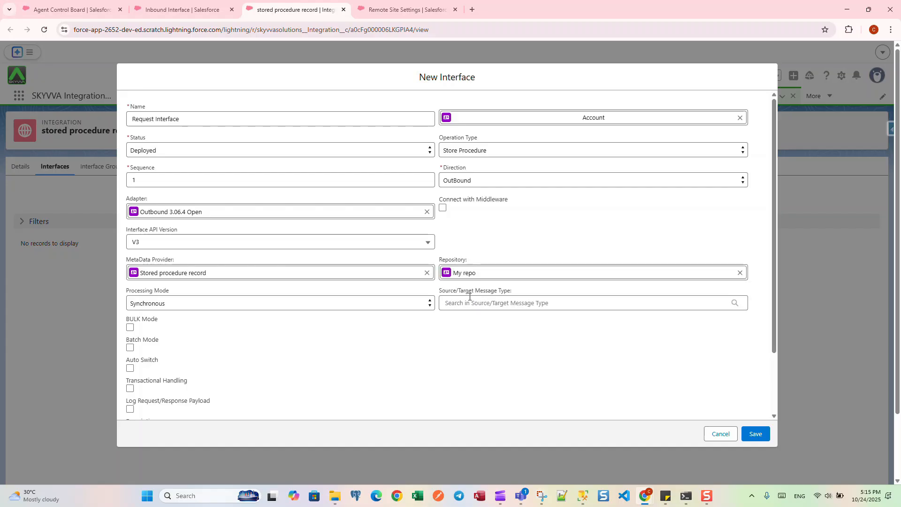
{"action": "left_click", "coordinate": [483, 304]}
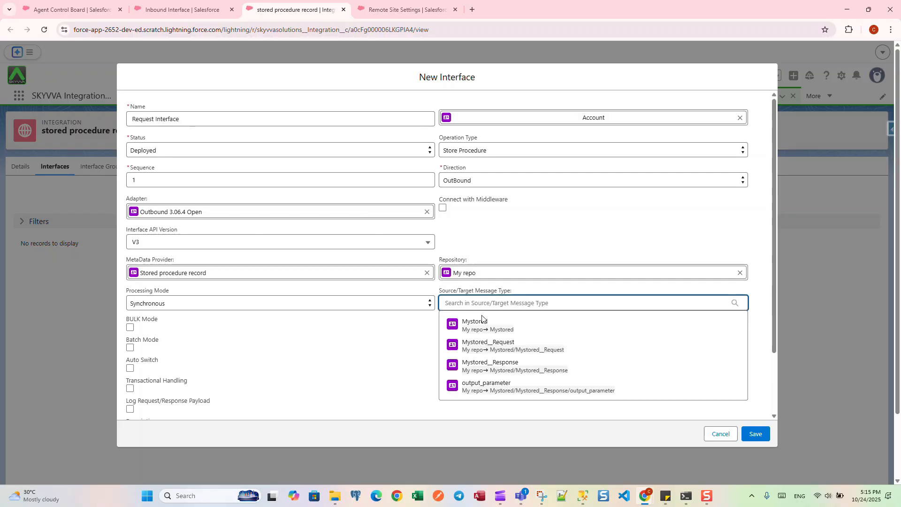
{"action": "left_click", "coordinate": [482, 321]}
{"action": "left_click", "coordinate": [756, 438]}
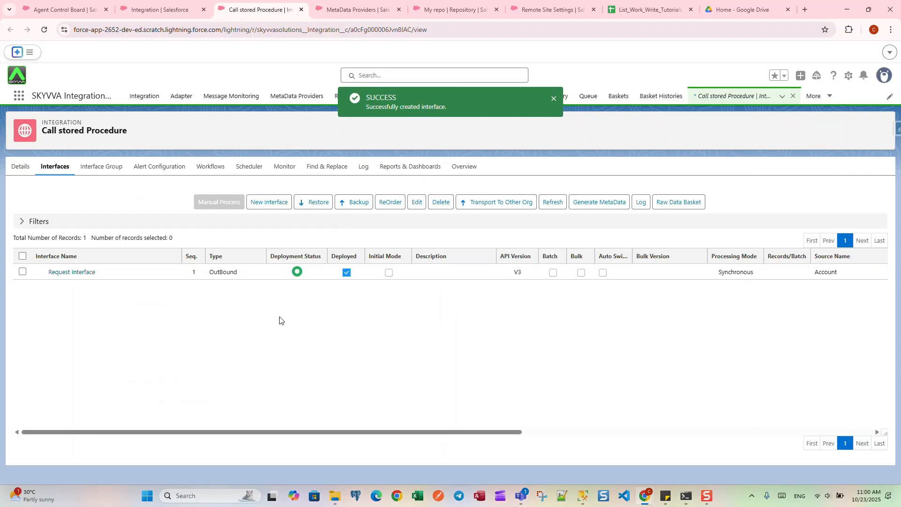
Step: Open Request Interface's mapping and map the source Account object to the target input_parameter node
{"action": "left_click", "coordinate": [71, 272]}
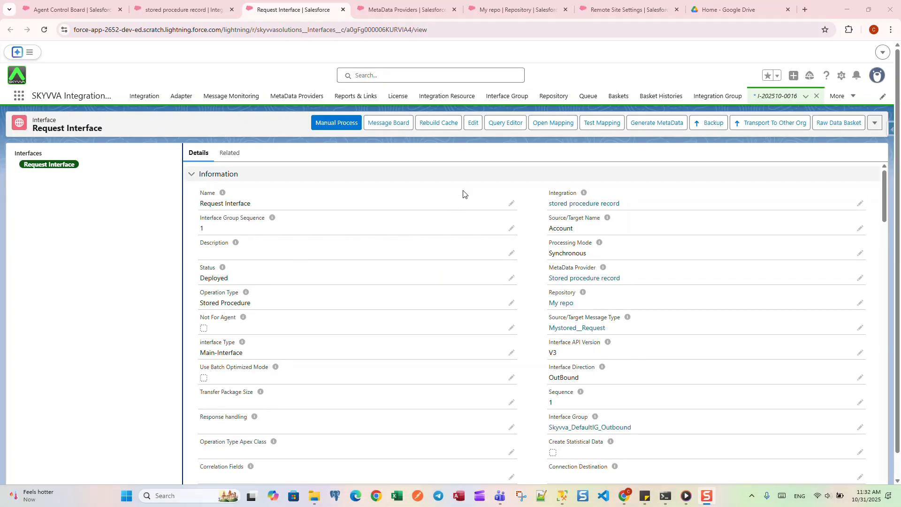
{"action": "left_click", "coordinate": [545, 125]}
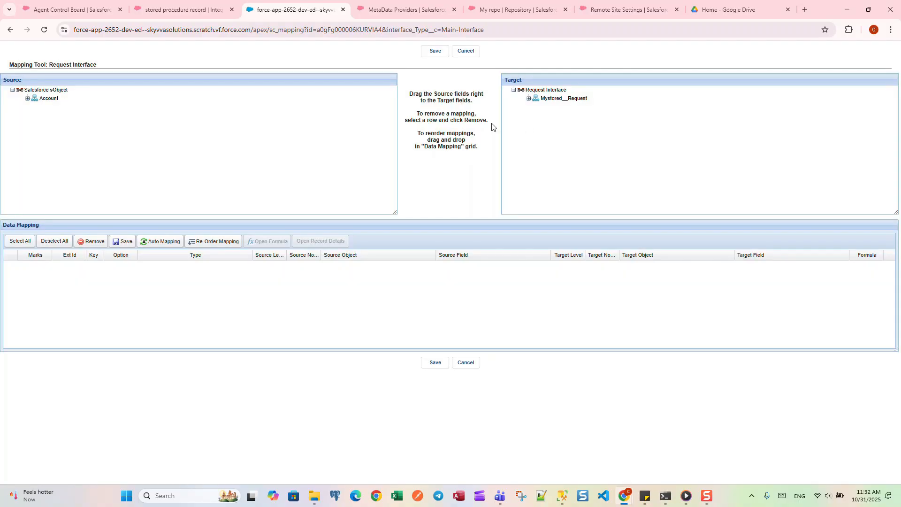
{"action": "left_click", "coordinate": [27, 99]}
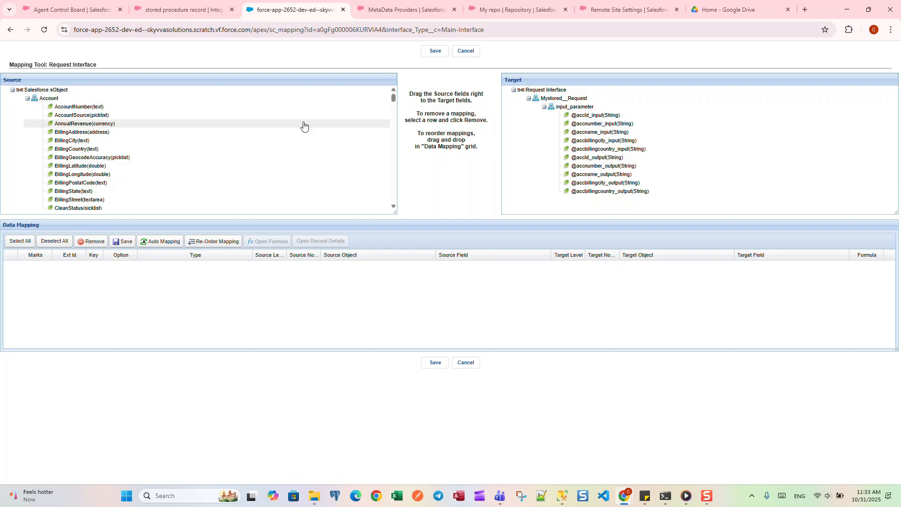
{"action": "left_click_drag", "start_coordinate": [76, 99], "coordinate": [591, 109]}
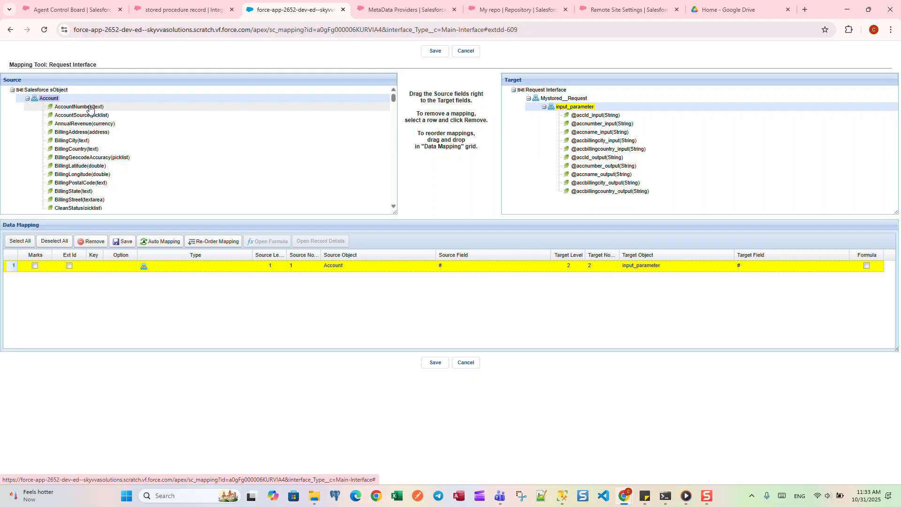
{"action": "left_click_drag", "start_coordinate": [90, 109], "coordinate": [618, 126]}
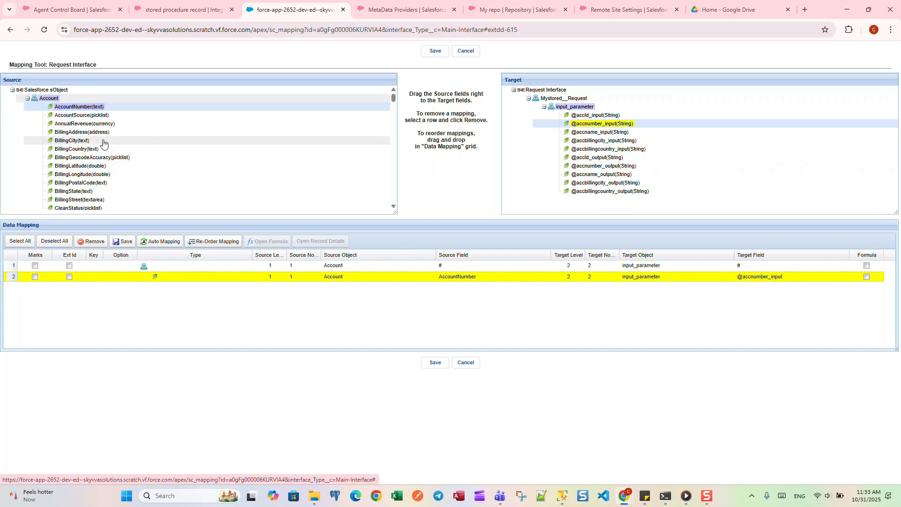
{"action": "left_click_drag", "start_coordinate": [103, 143], "coordinate": [618, 141]}
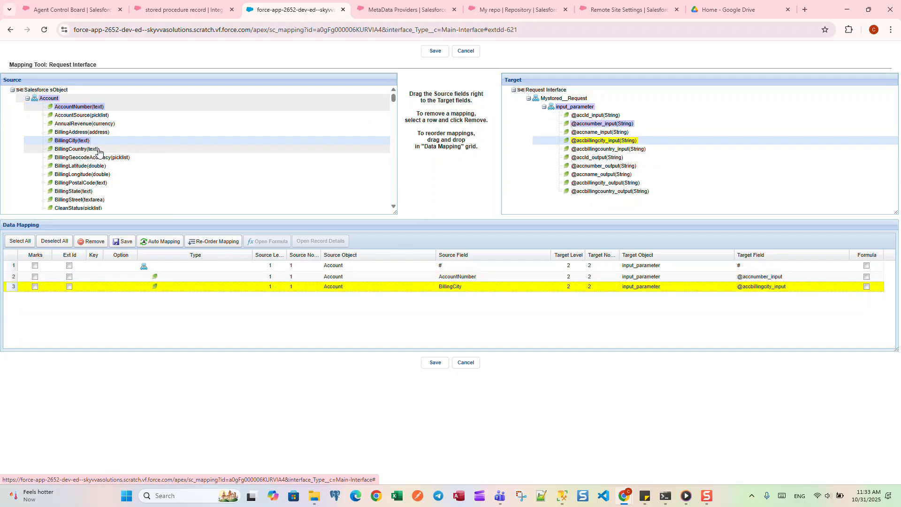
{"action": "left_click_drag", "start_coordinate": [99, 151], "coordinate": [645, 151]}
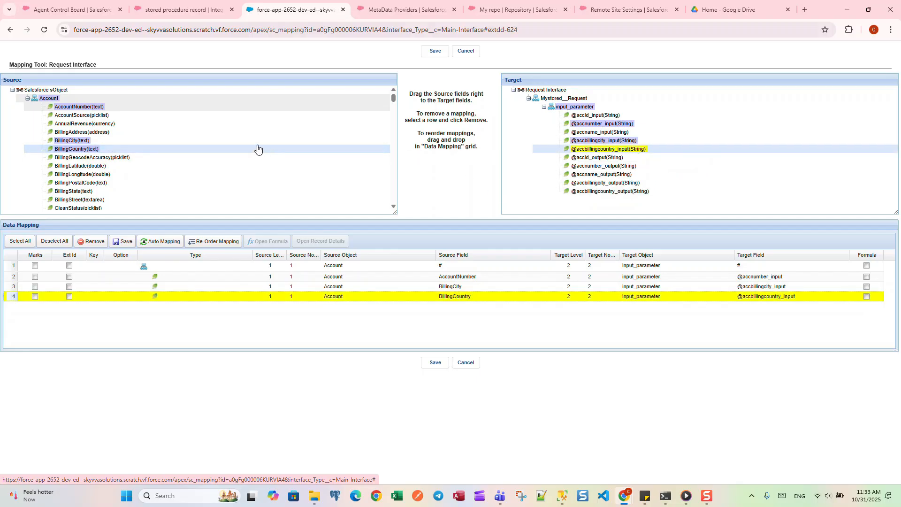
{"action": "scroll", "coordinate": [110, 144], "scroll_direction": "down", "scroll_amount": 5}
{"action": "scroll", "coordinate": [108, 153], "scroll_direction": "down", "scroll_amount": 2}
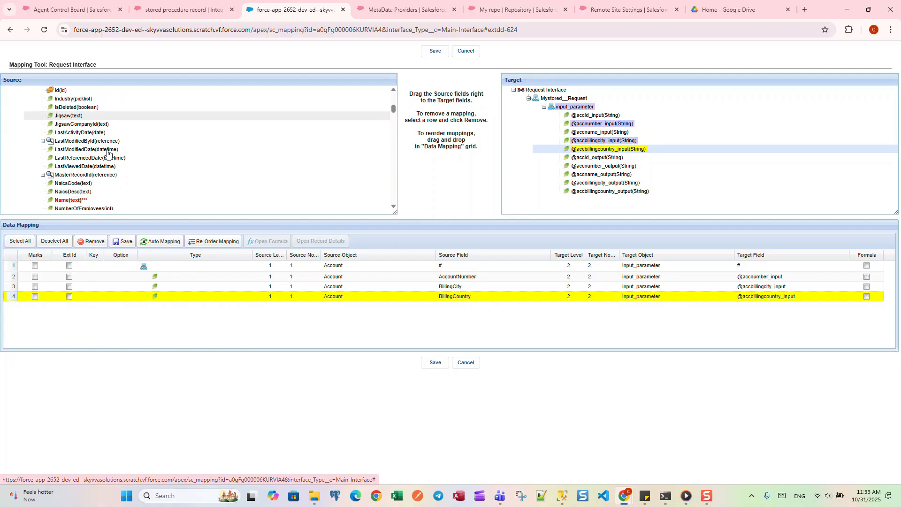
{"action": "left_click_drag", "start_coordinate": [92, 190], "coordinate": [640, 132]}
{"action": "scroll", "coordinate": [148, 149], "scroll_direction": "up", "scroll_amount": 4}
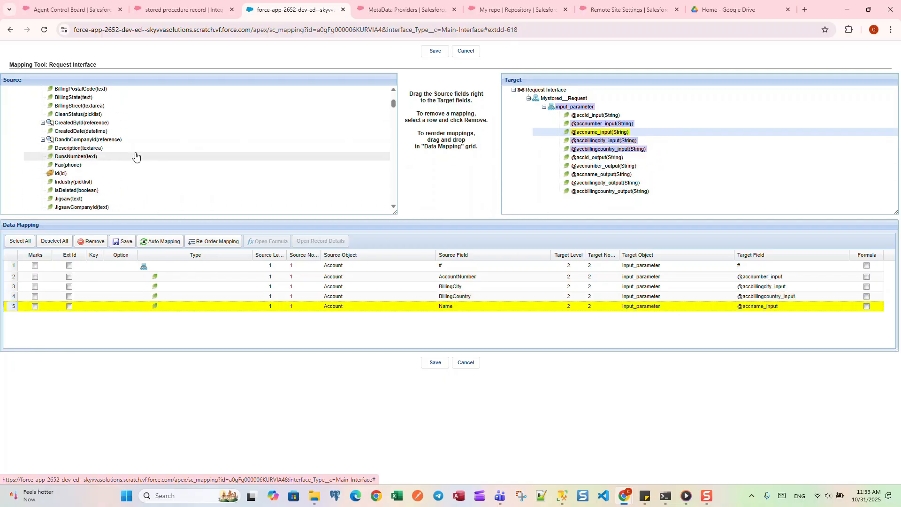
{"action": "left_click_drag", "start_coordinate": [58, 174], "coordinate": [609, 118]}
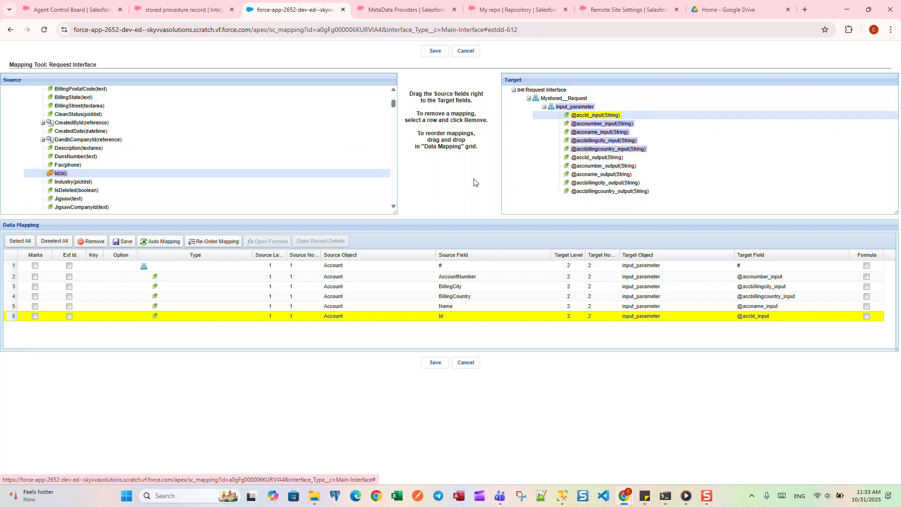
{"action": "left_click", "coordinate": [69, 317]}
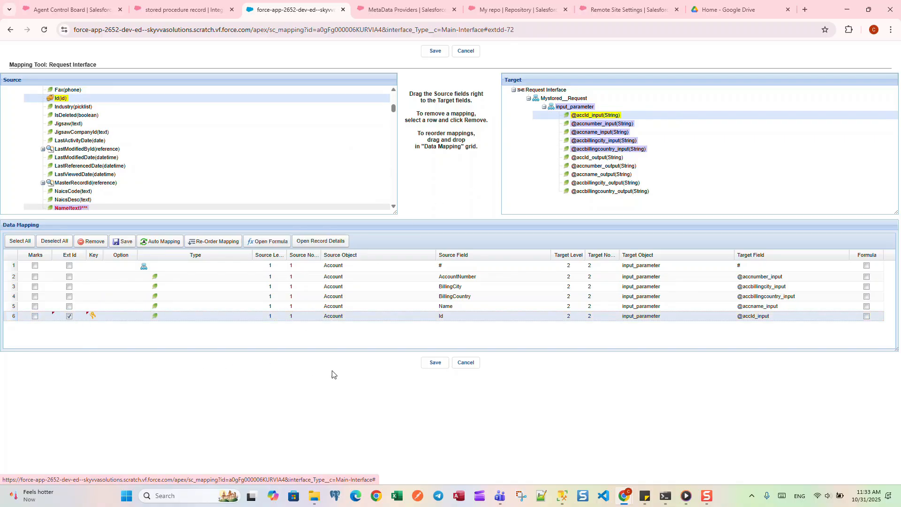
{"action": "left_click", "coordinate": [437, 363]}
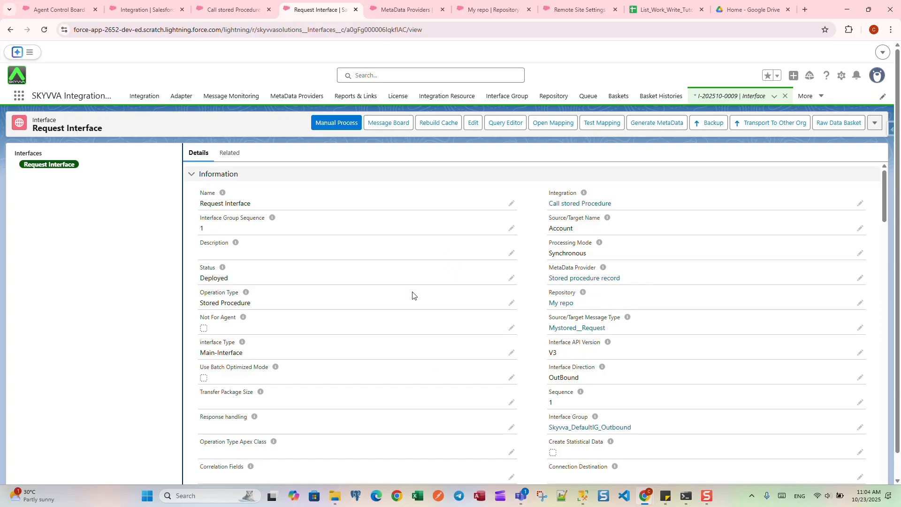
Step: Start a new interface in the Call stored Procedure integration, named Response Interface, with Account as the source
{"action": "left_click", "coordinate": [233, 8]}
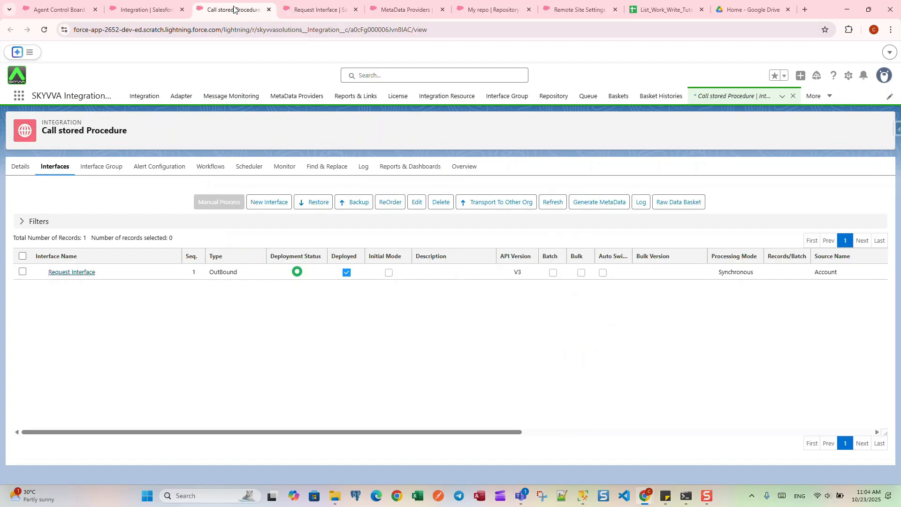
{"action": "left_click", "coordinate": [261, 205]}
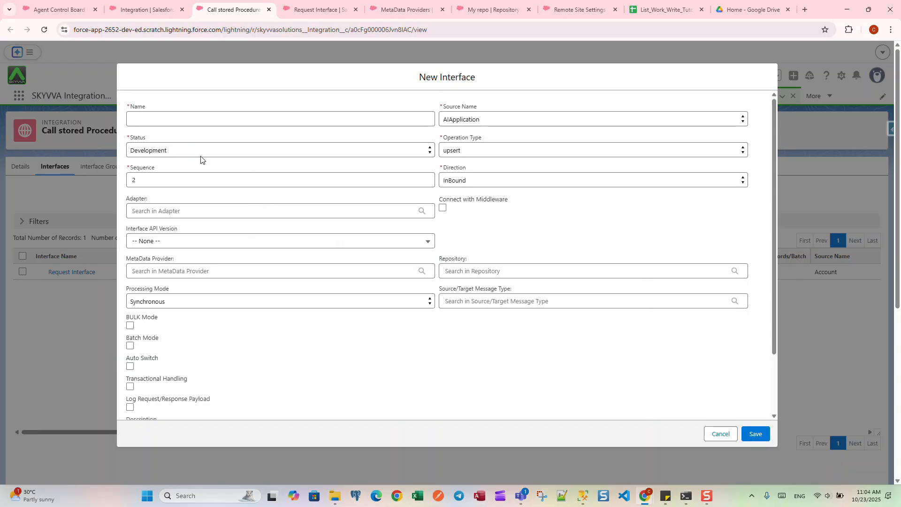
{"action": "left_click", "coordinate": [167, 122]}
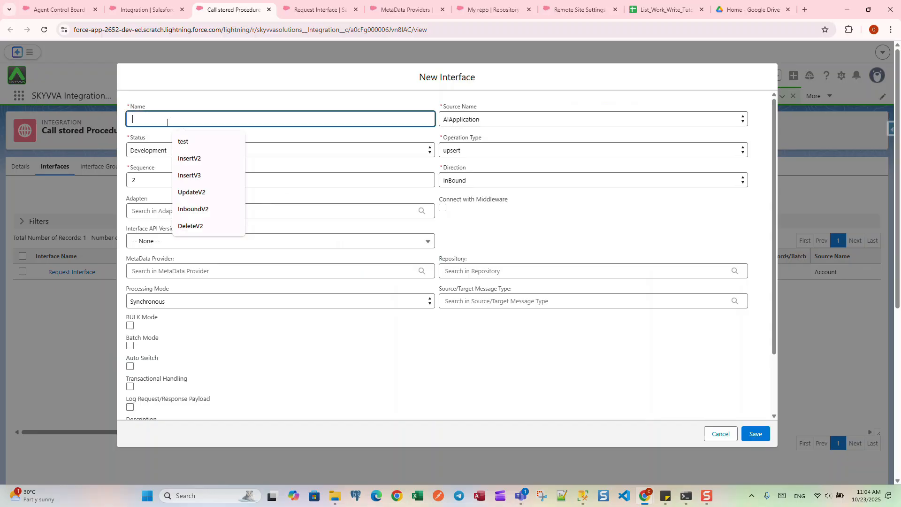
{"action": "type", "text": "Res"}
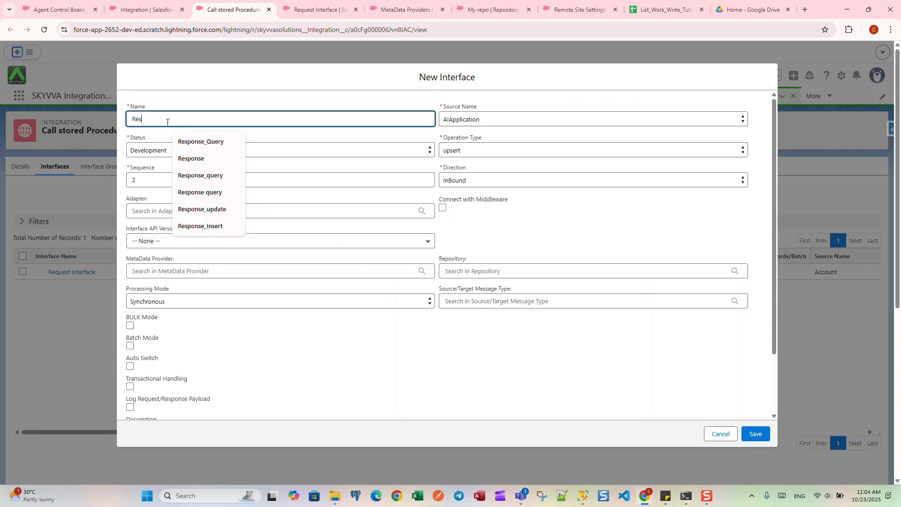
{"action": "type", "text": "ponse Interface"}
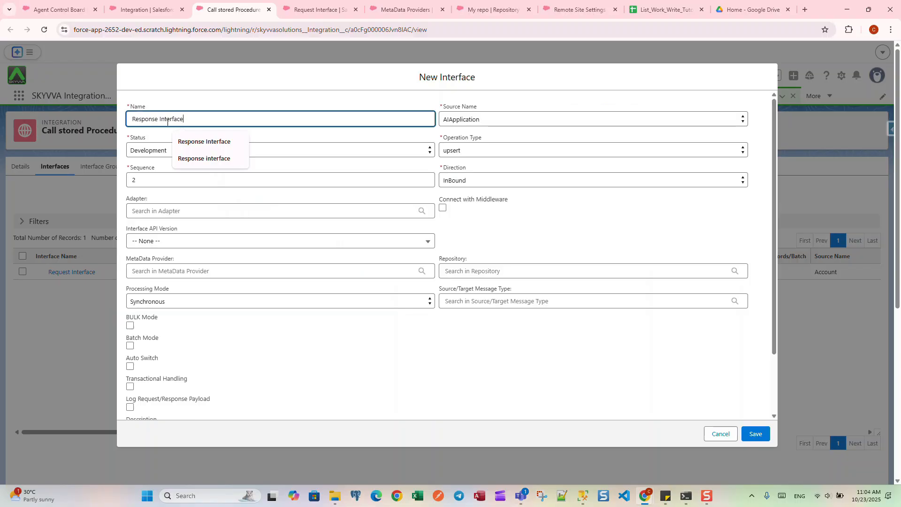
{"action": "left_click", "coordinate": [458, 121]}
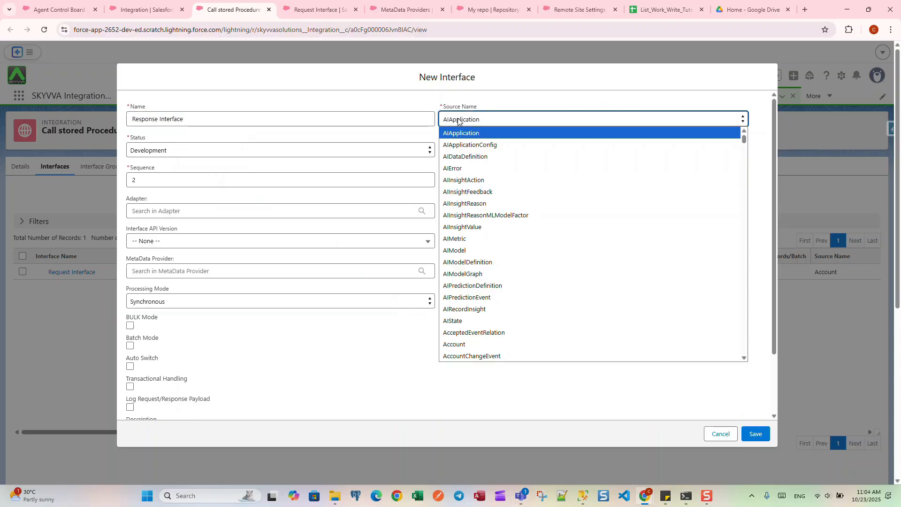
{"action": "left_click", "coordinate": [469, 347]}
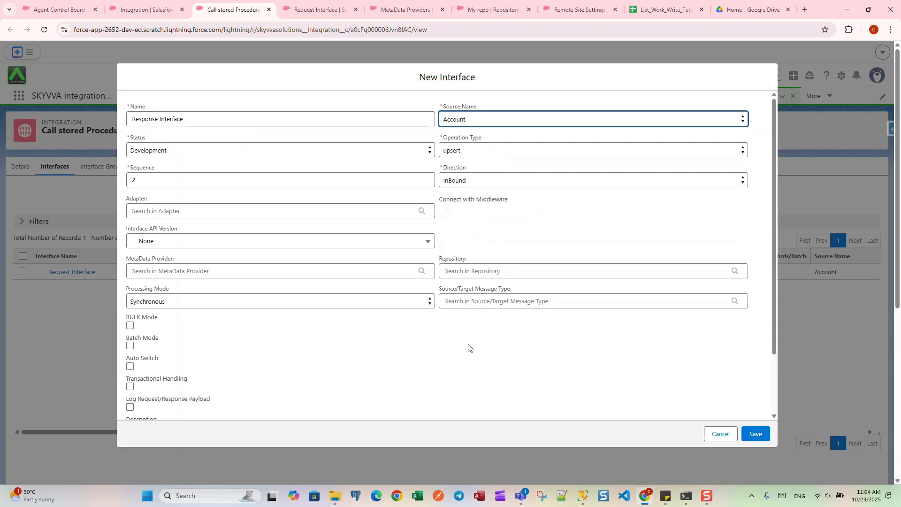
Step: Set the new interface's status to Deployed, operation type to upsert, direction to InBound and interface API version to V3
{"action": "left_click", "coordinate": [153, 149]}
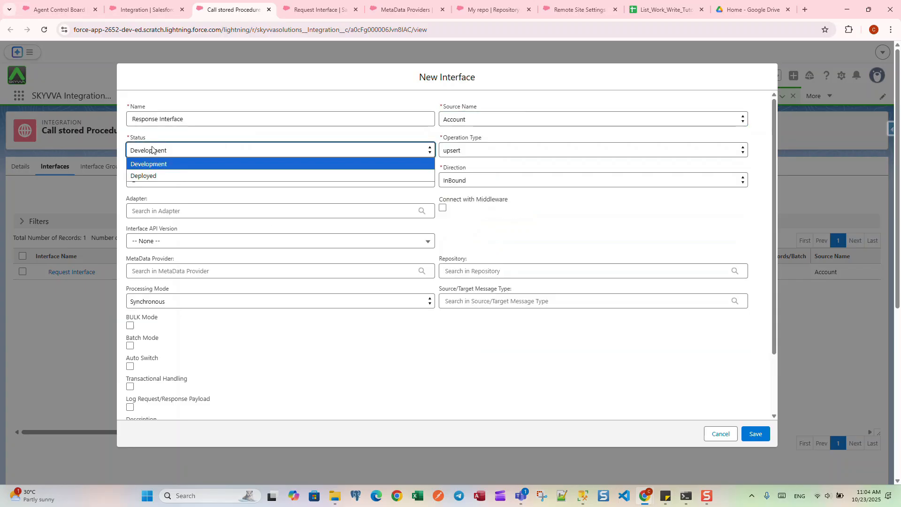
{"action": "left_click", "coordinate": [150, 178]}
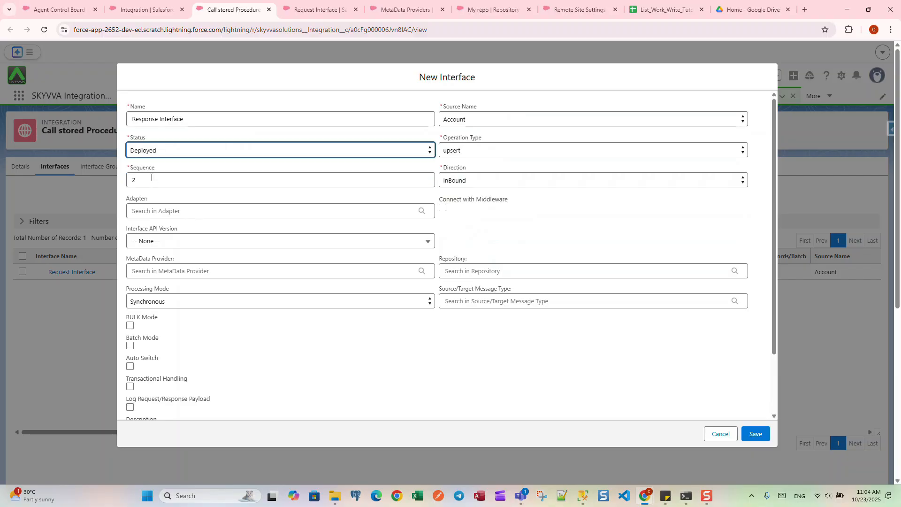
{"action": "left_click", "coordinate": [474, 150]}
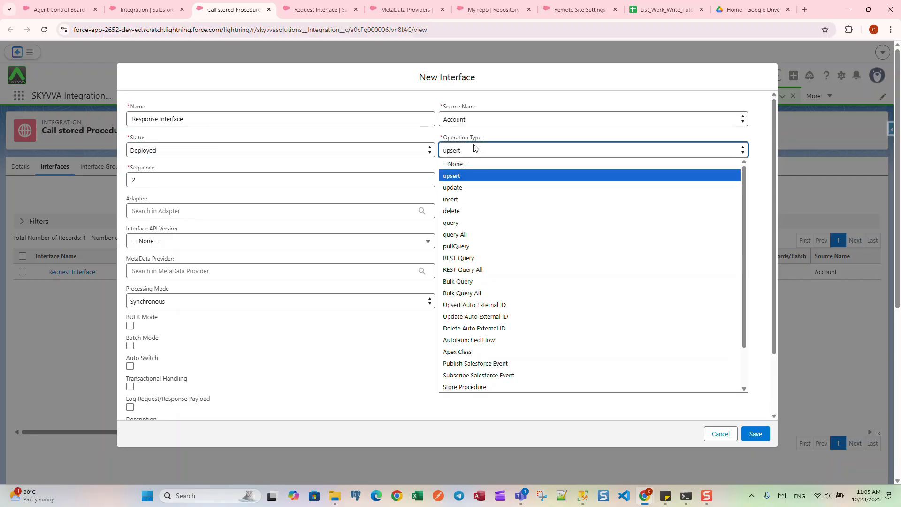
{"action": "left_click", "coordinate": [461, 180]}
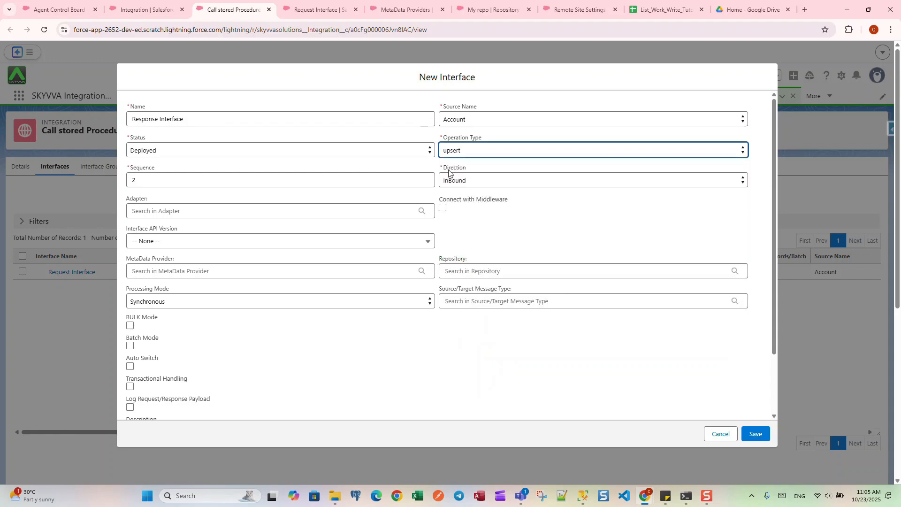
{"action": "left_click", "coordinate": [455, 180]}
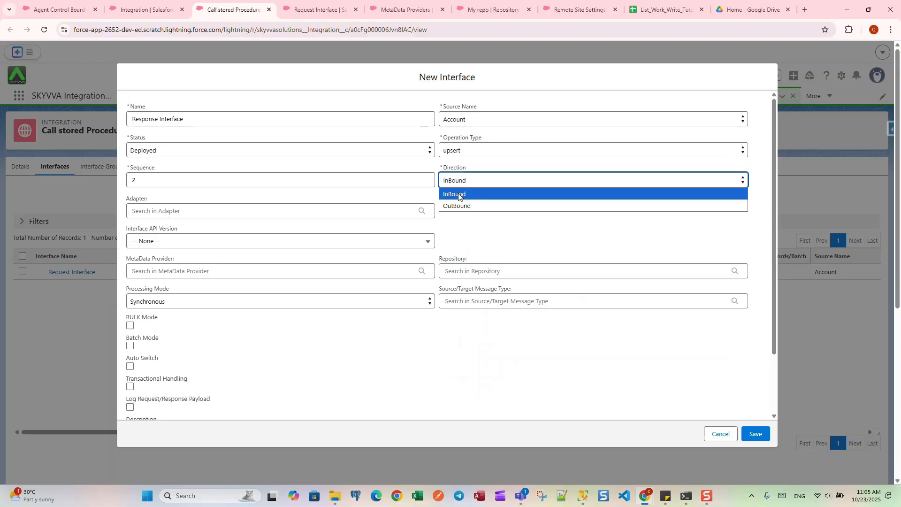
{"action": "left_click", "coordinate": [458, 197]}
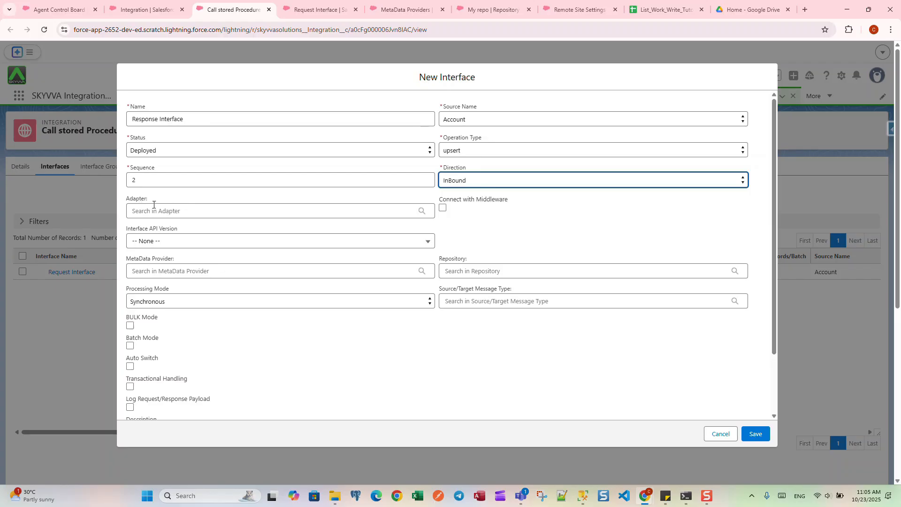
{"action": "left_click", "coordinate": [160, 241]}
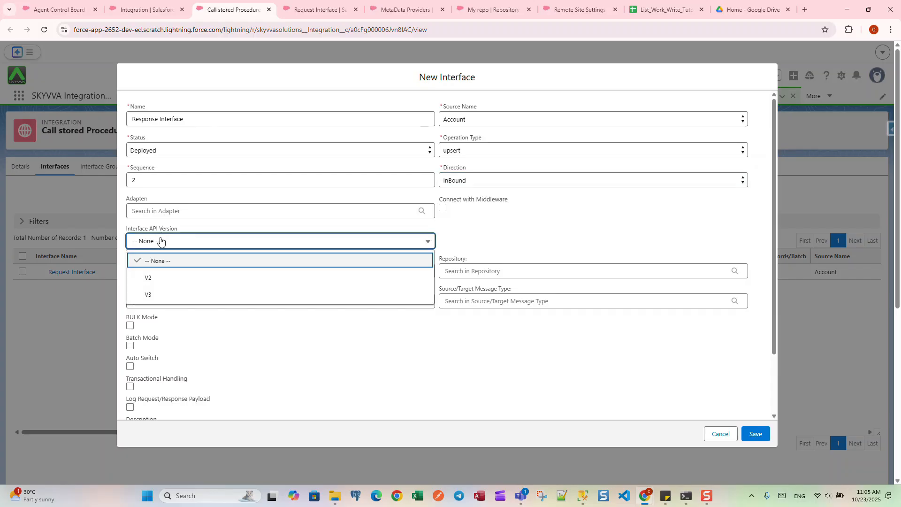
{"action": "left_click", "coordinate": [151, 293]}
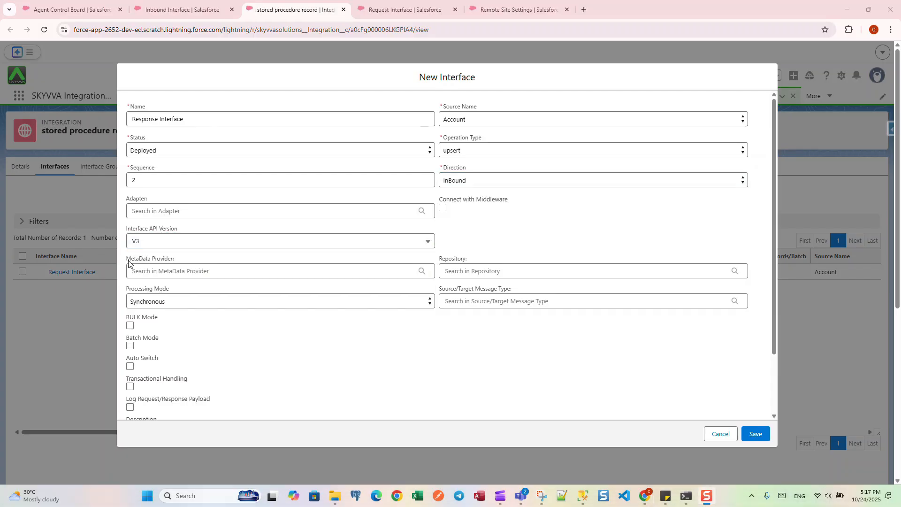
Step: Assign the metadata provider Stored procedure record, repository My repo and message type Mystored__Response, and save the new interface
{"action": "left_click", "coordinate": [162, 272]}
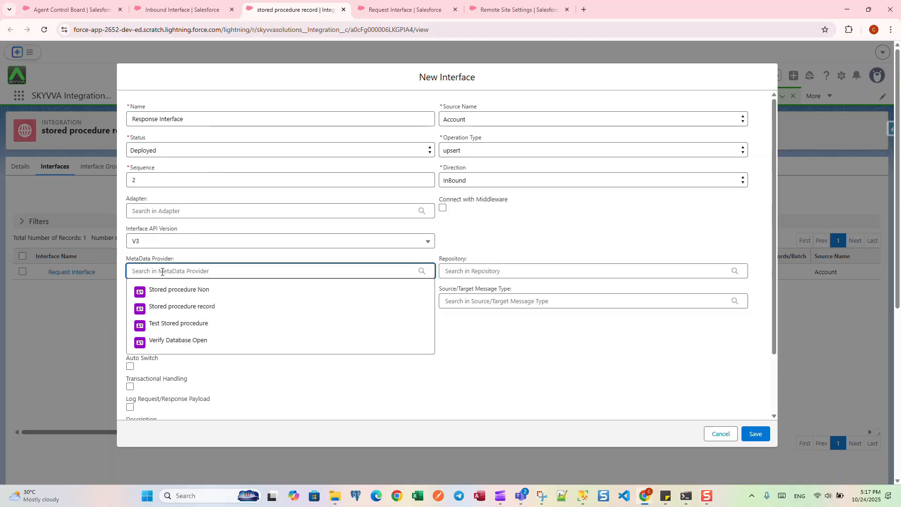
{"action": "left_click", "coordinate": [172, 309]}
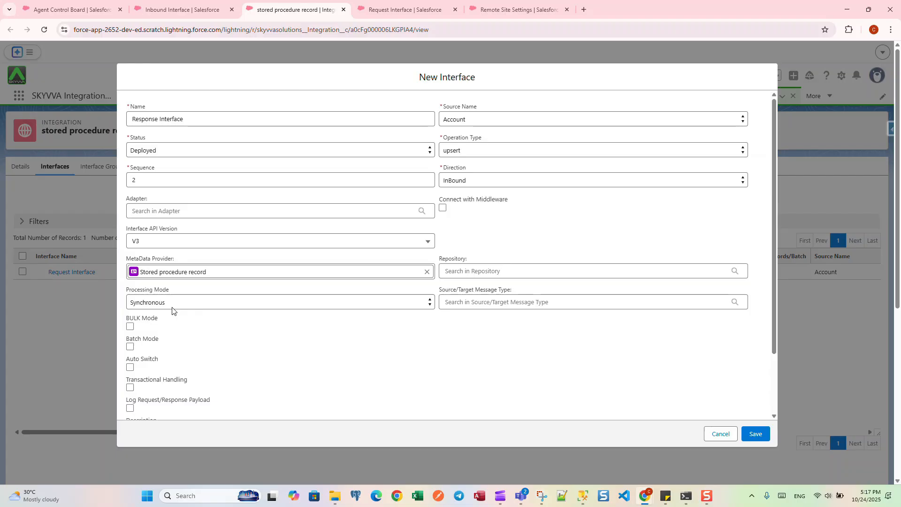
{"action": "left_click", "coordinate": [459, 271]}
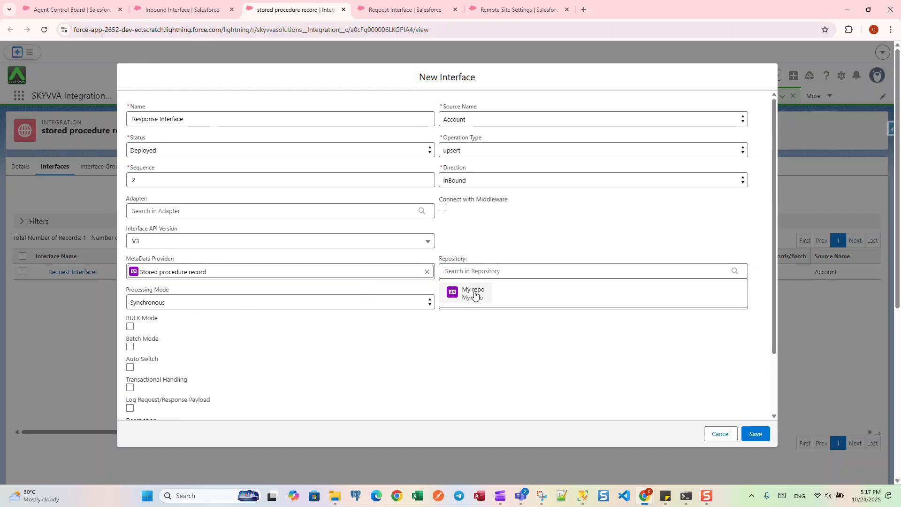
{"action": "left_click", "coordinate": [474, 293]}
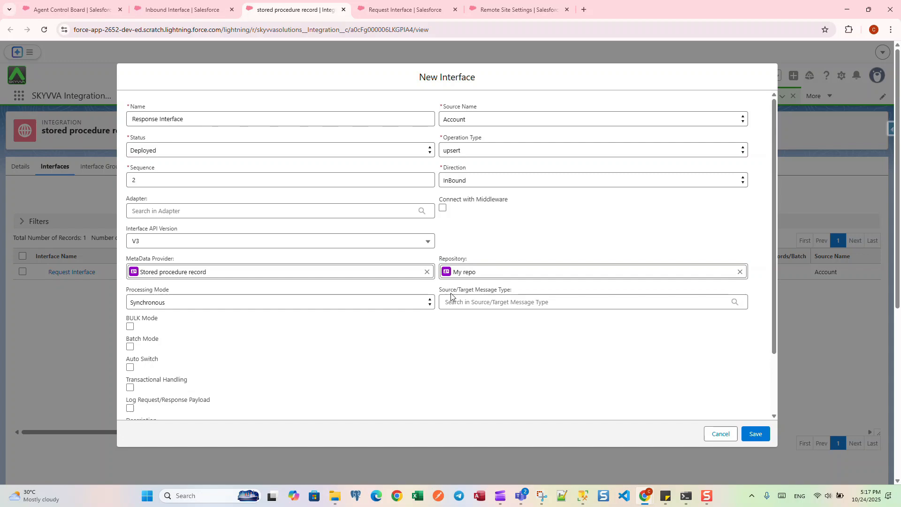
{"action": "left_click", "coordinate": [498, 300]}
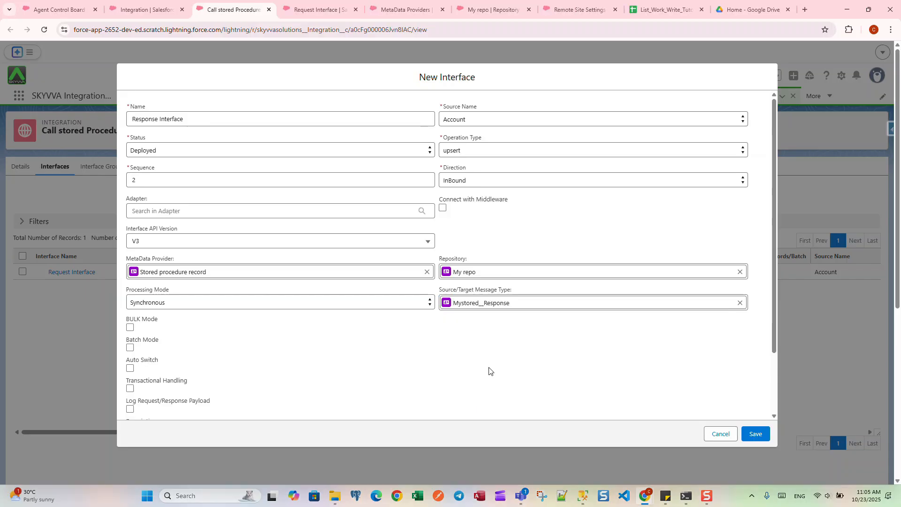
{"action": "left_click", "coordinate": [757, 434]}
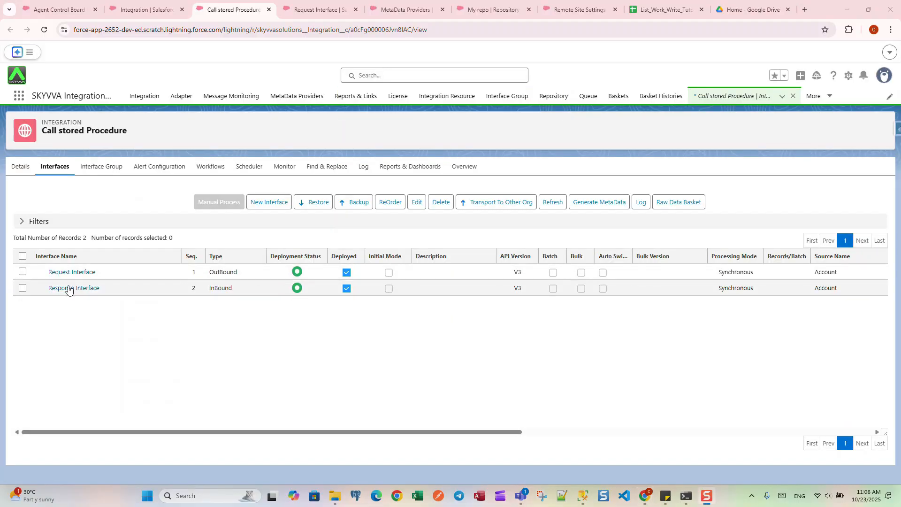
Step: Open Response Interface's mapping and map the source output_parameter node to the target Account object
{"action": "left_click", "coordinate": [68, 288]}
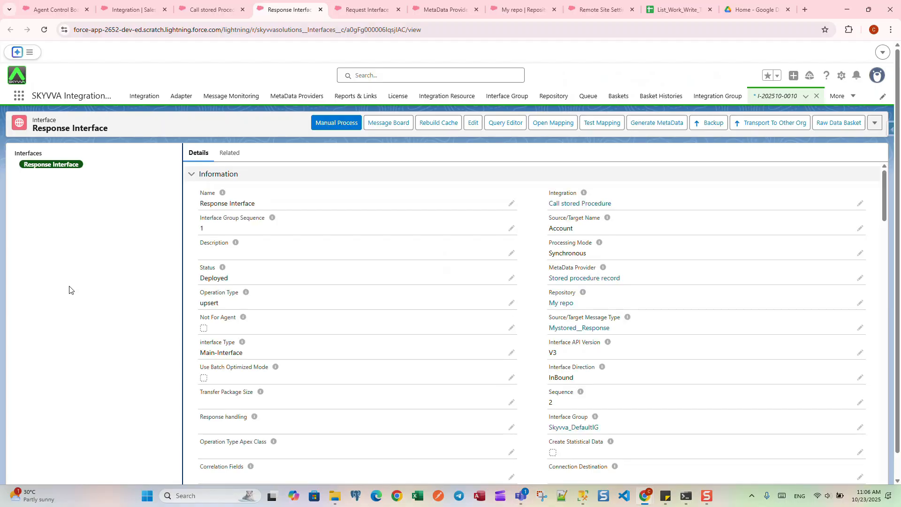
{"action": "left_click", "coordinate": [560, 125]}
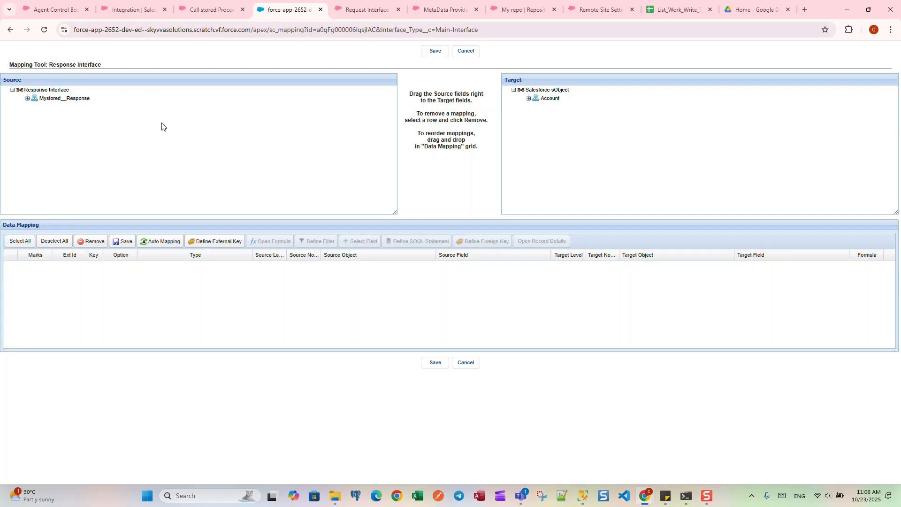
{"action": "left_click", "coordinate": [26, 98]}
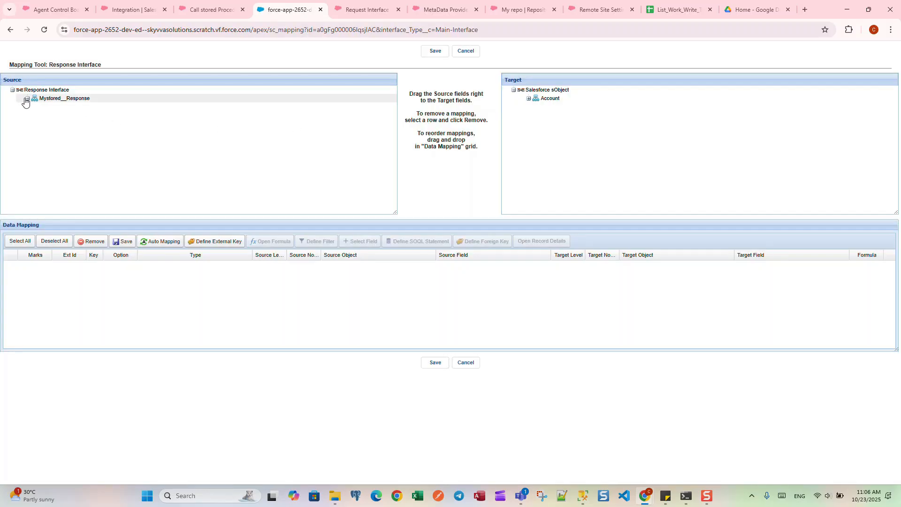
{"action": "left_click", "coordinate": [530, 98]}
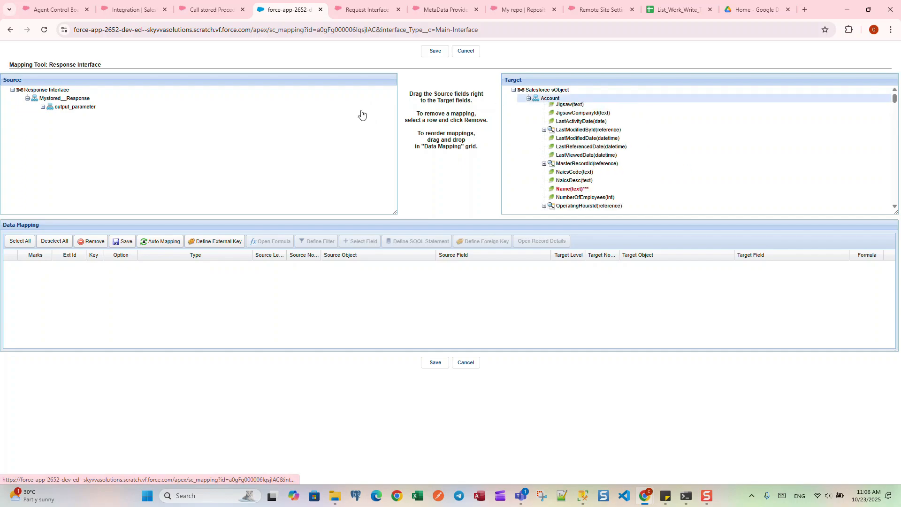
{"action": "left_click", "coordinate": [43, 107]}
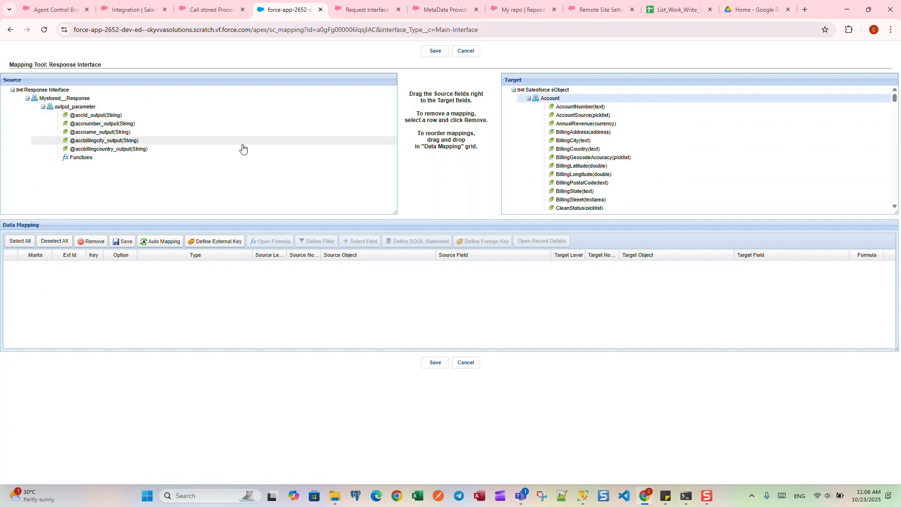
{"action": "left_click_drag", "start_coordinate": [267, 107], "coordinate": [564, 102]}
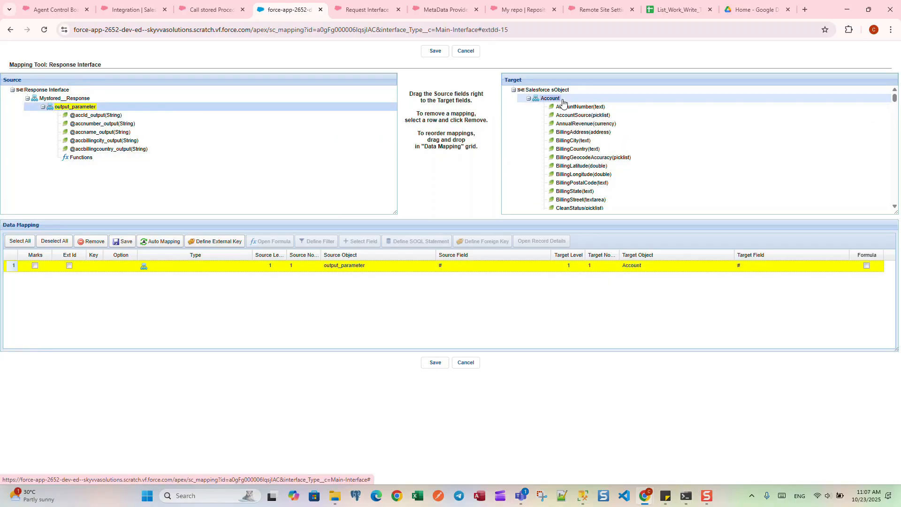
{"action": "left_click_drag", "start_coordinate": [114, 124], "coordinate": [598, 110]}
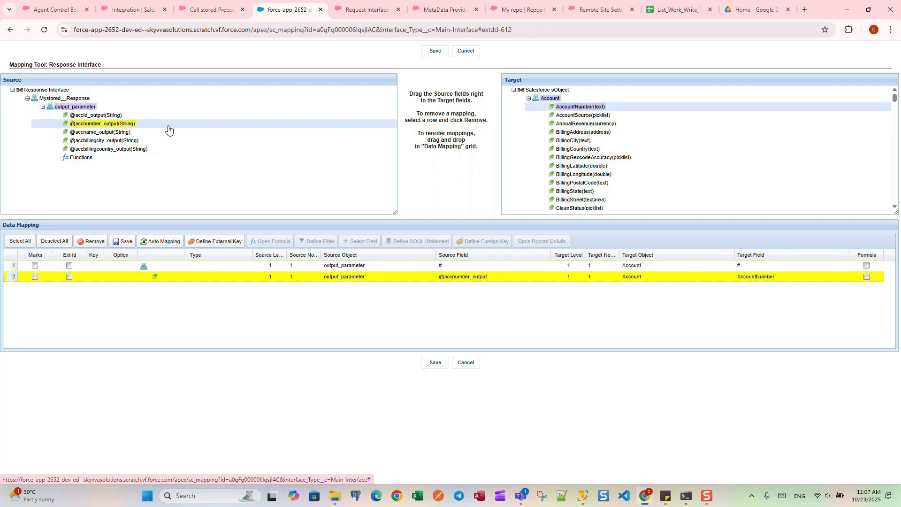
{"action": "left_click_drag", "start_coordinate": [114, 136], "coordinate": [590, 145]}
{"action": "scroll", "coordinate": [621, 150], "scroll_direction": "down", "scroll_amount": 5}
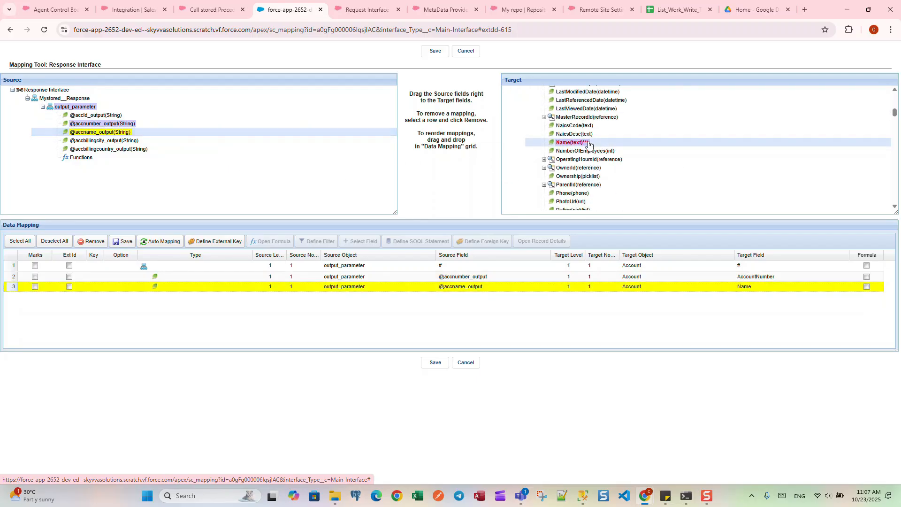
{"action": "scroll", "coordinate": [589, 144], "scroll_direction": "up", "scroll_amount": 8}
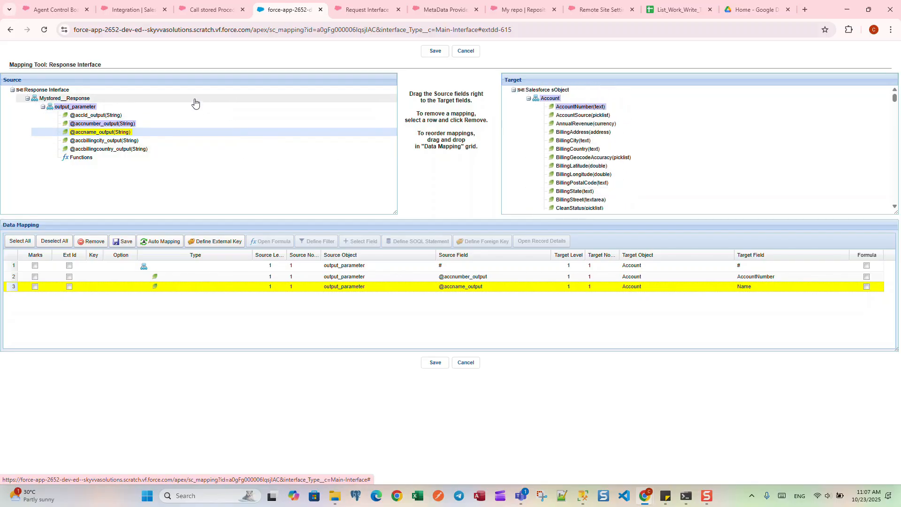
{"action": "left_click_drag", "start_coordinate": [105, 144], "coordinate": [587, 143]}
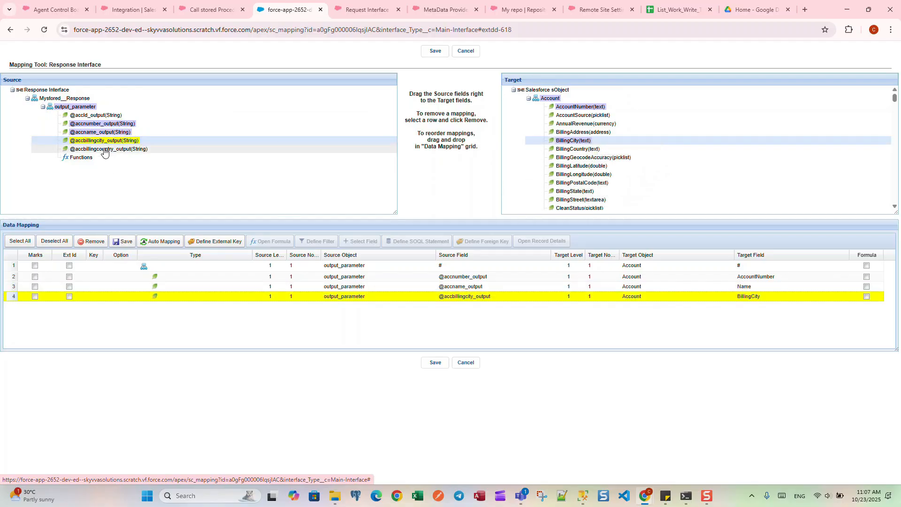
{"action": "left_click_drag", "start_coordinate": [104, 151], "coordinate": [599, 150]}
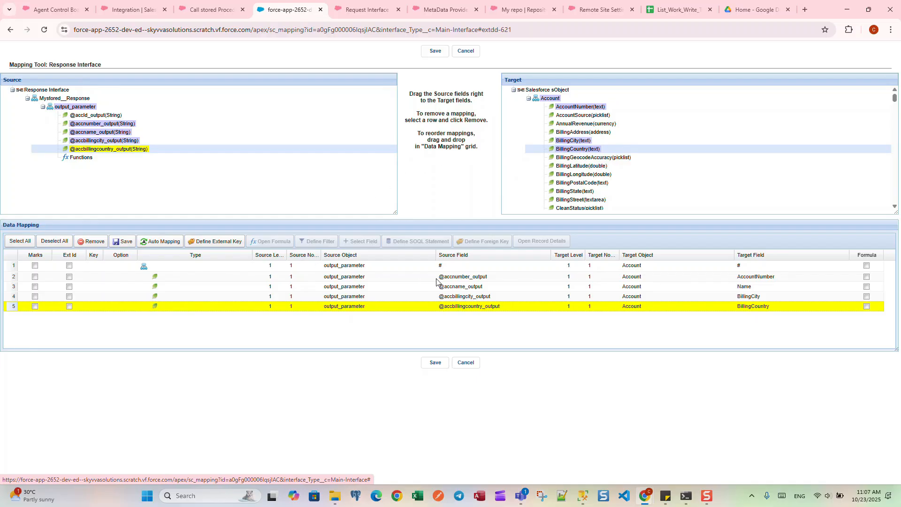
{"action": "left_click", "coordinate": [69, 286]}
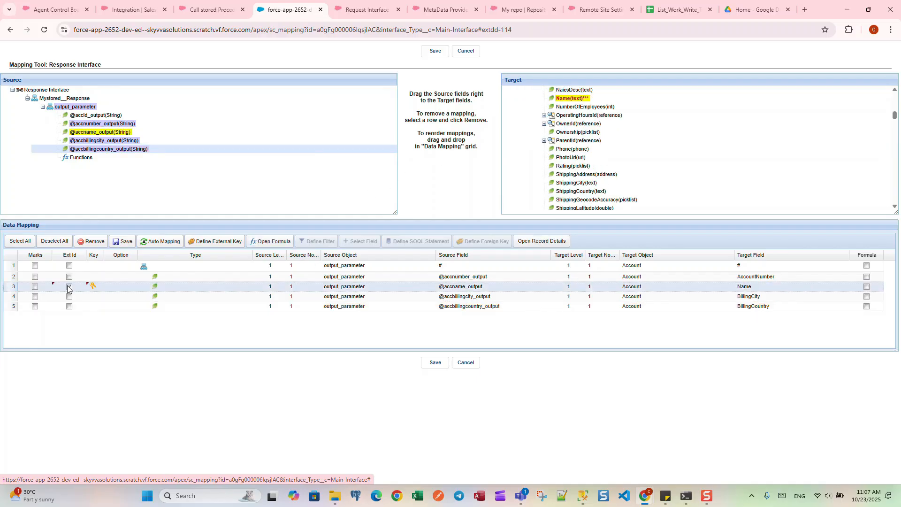
{"action": "left_click", "coordinate": [434, 364]}
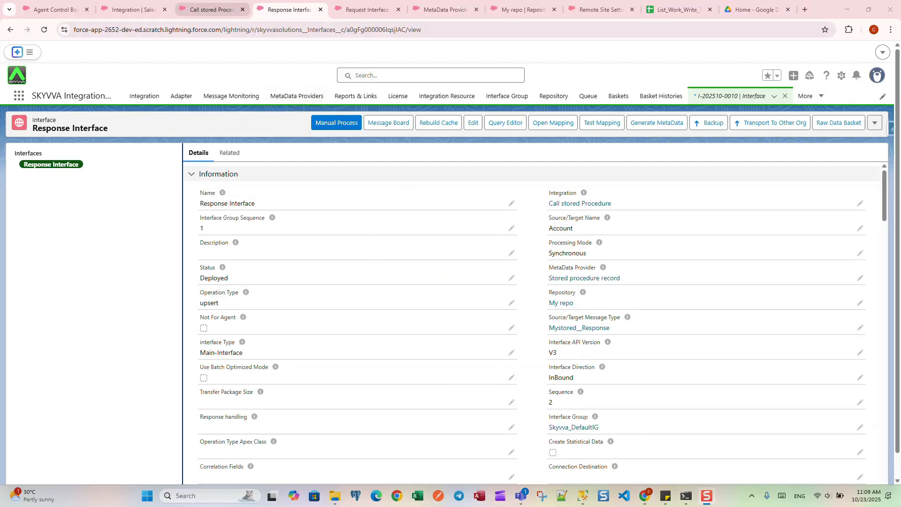
{"action": "left_click", "coordinate": [211, 9]}
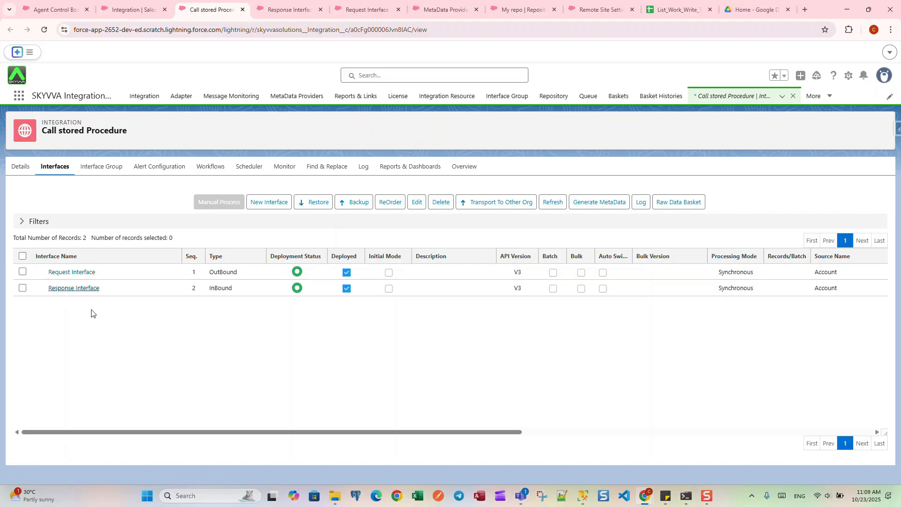
Step: Set Request Interface's response interface to Response Interface, save it and return to the Call stored Procedure integration
{"action": "left_click", "coordinate": [63, 276]}
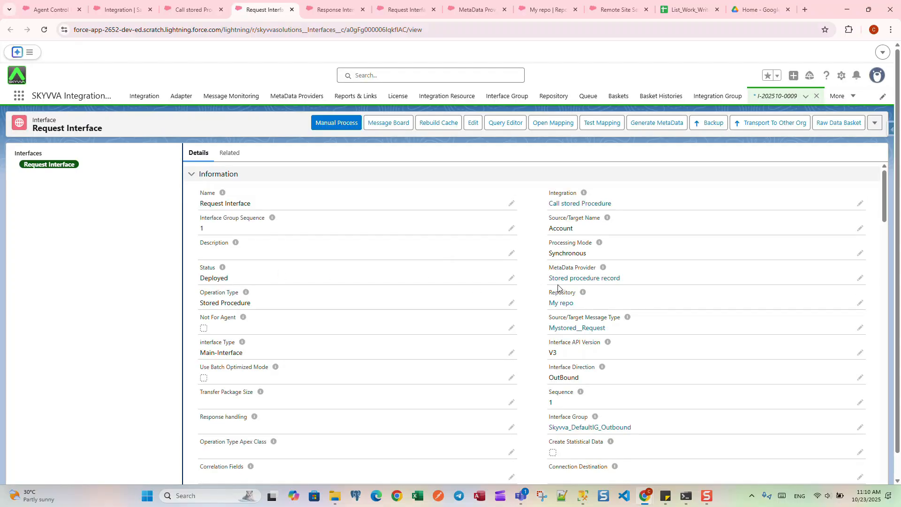
{"action": "scroll", "coordinate": [574, 291], "scroll_direction": "down", "scroll_amount": 6}
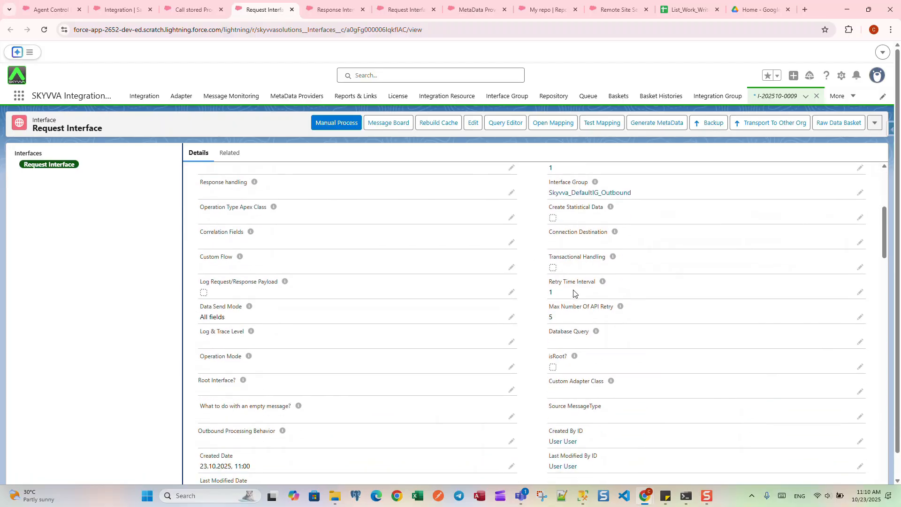
{"action": "scroll", "coordinate": [573, 293], "scroll_direction": "down", "scroll_amount": 10}
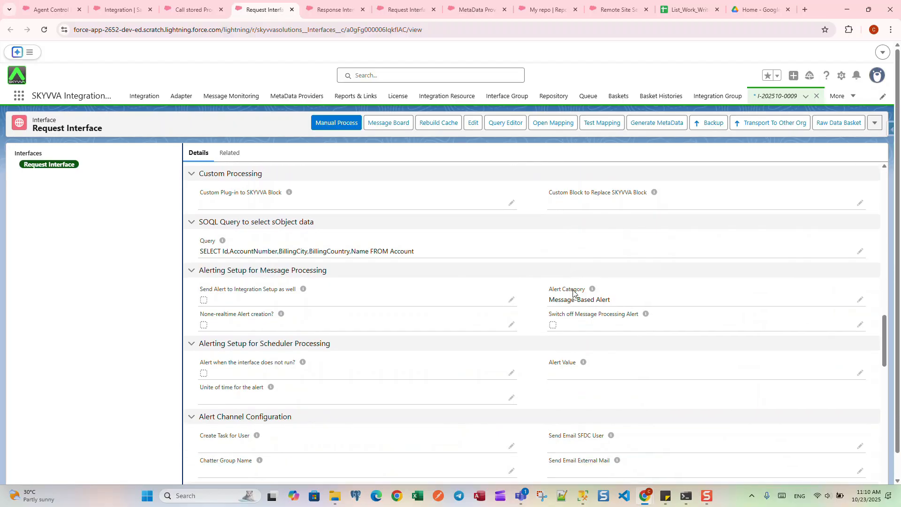
{"action": "scroll", "coordinate": [574, 291], "scroll_direction": "down", "scroll_amount": 16}
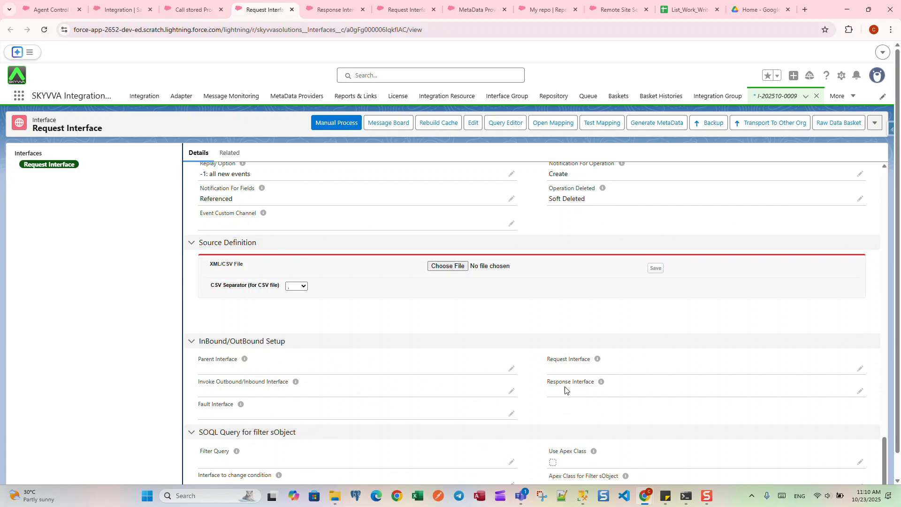
{"action": "left_click", "coordinate": [860, 391]}
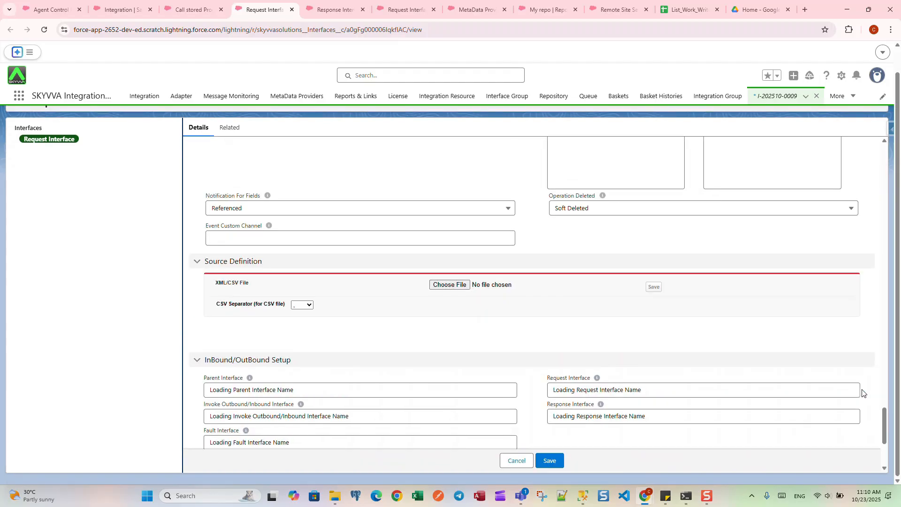
{"action": "scroll", "coordinate": [579, 346], "scroll_direction": "down", "scroll_amount": 4}
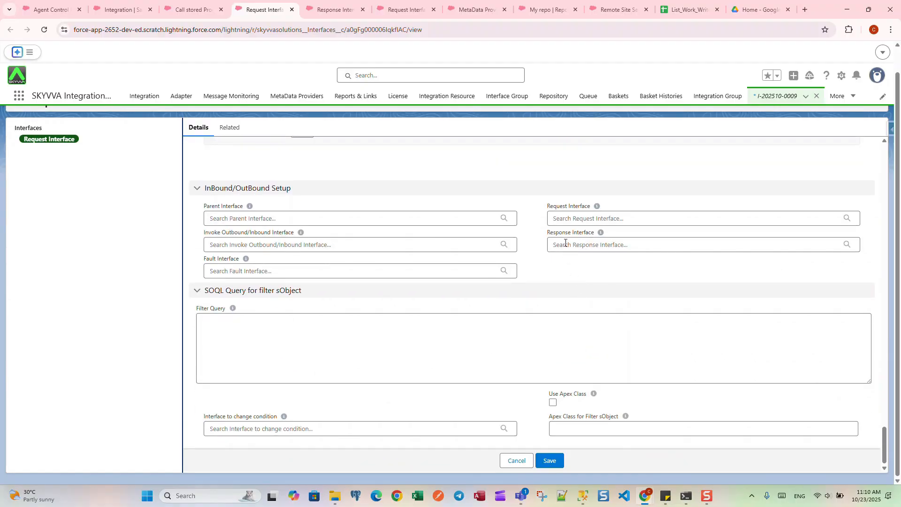
{"action": "left_click", "coordinate": [566, 243]}
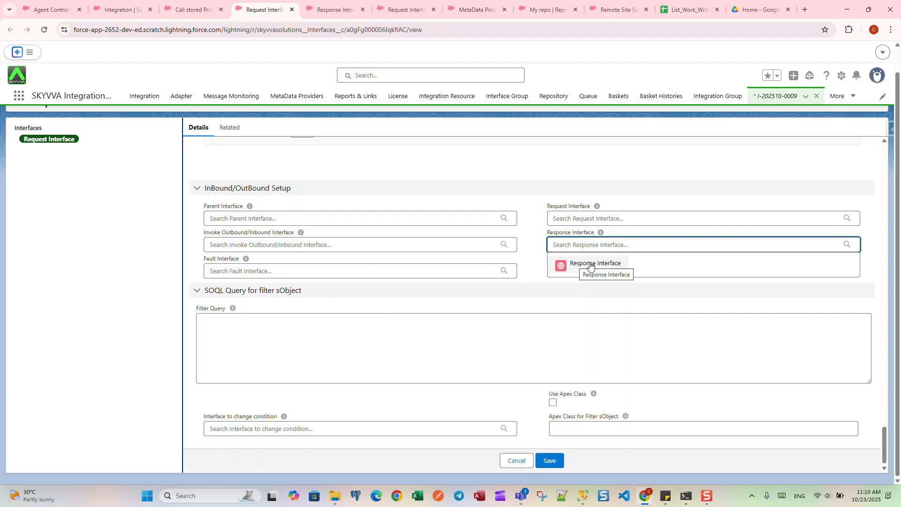
{"action": "left_click", "coordinate": [575, 266]}
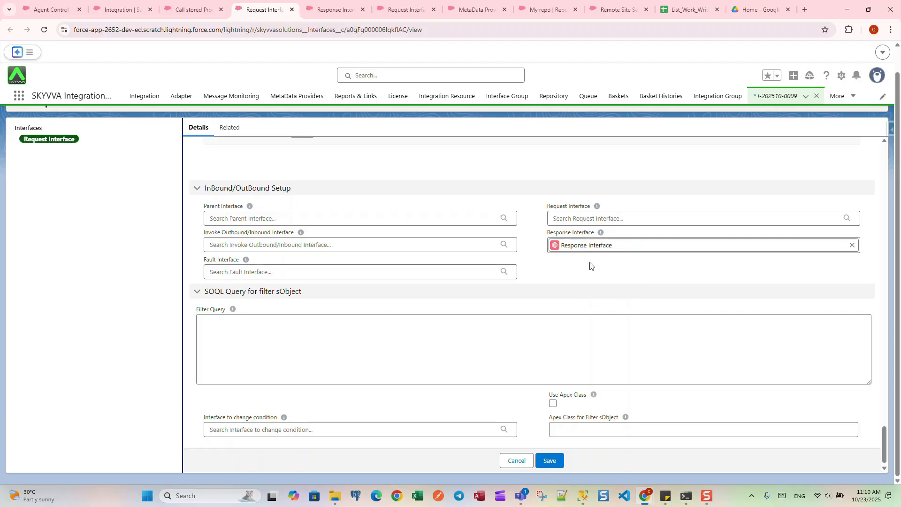
{"action": "left_click", "coordinate": [550, 461]}
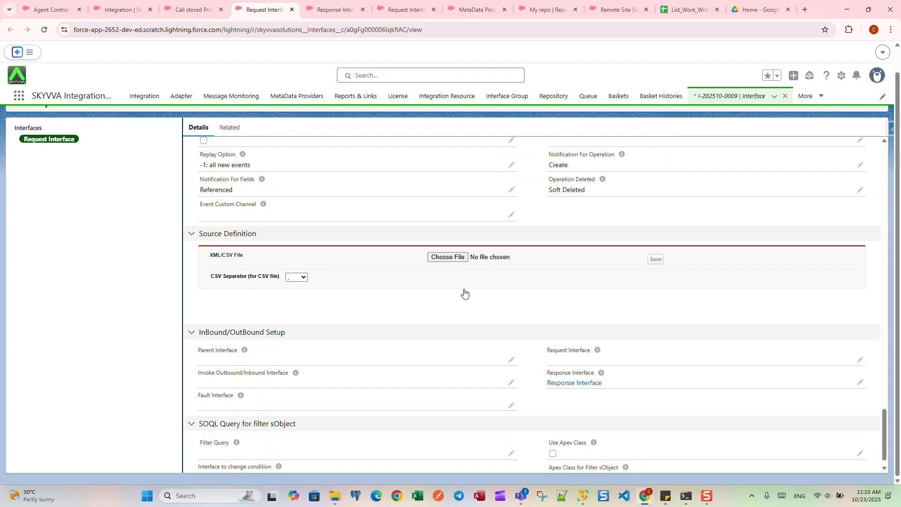
{"action": "left_click", "coordinate": [193, 10]}
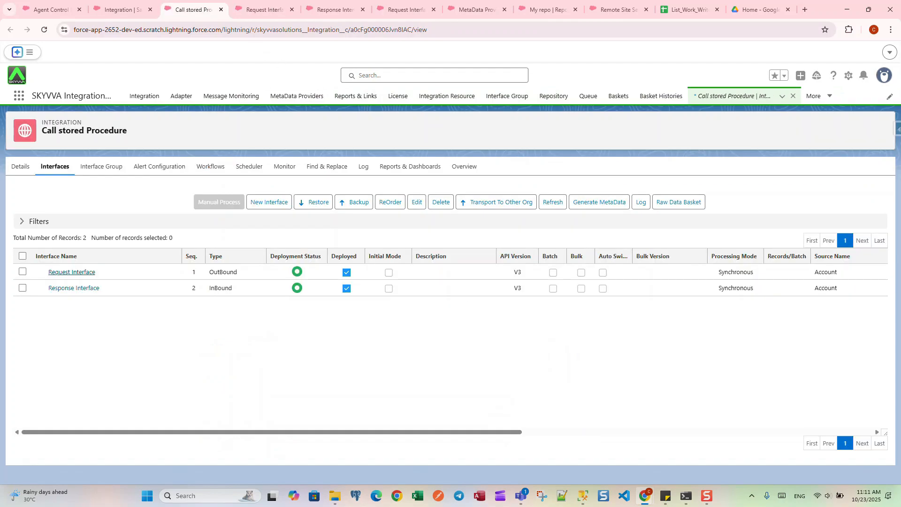
Step: Set Response Interface's request interface to Request Interface, save it and return to the Call stored Procedure integration
{"action": "left_click", "coordinate": [65, 292]}
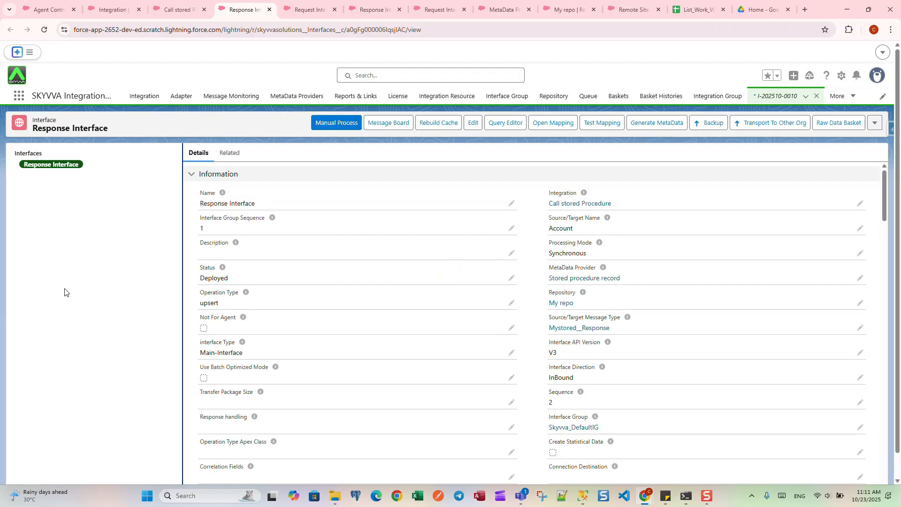
{"action": "scroll", "coordinate": [563, 254], "scroll_direction": "down", "scroll_amount": 15}
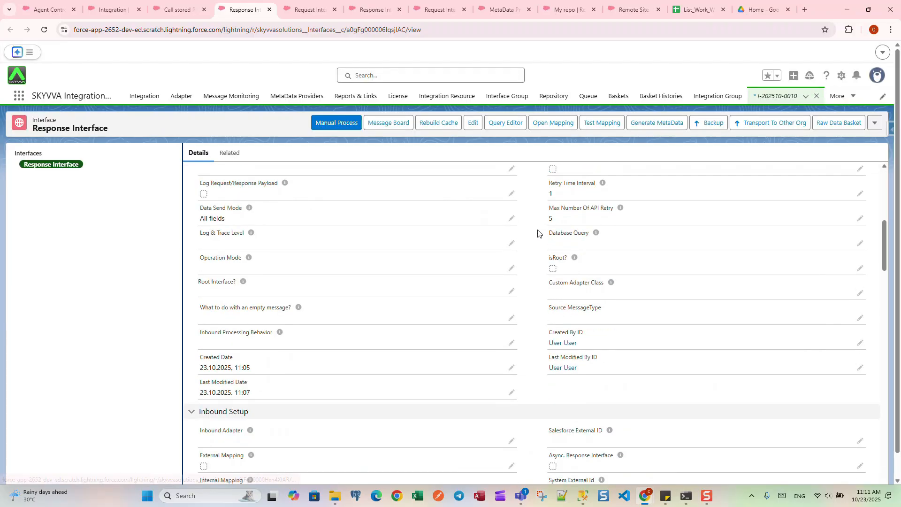
{"action": "scroll", "coordinate": [536, 241], "scroll_direction": "down", "scroll_amount": 20}
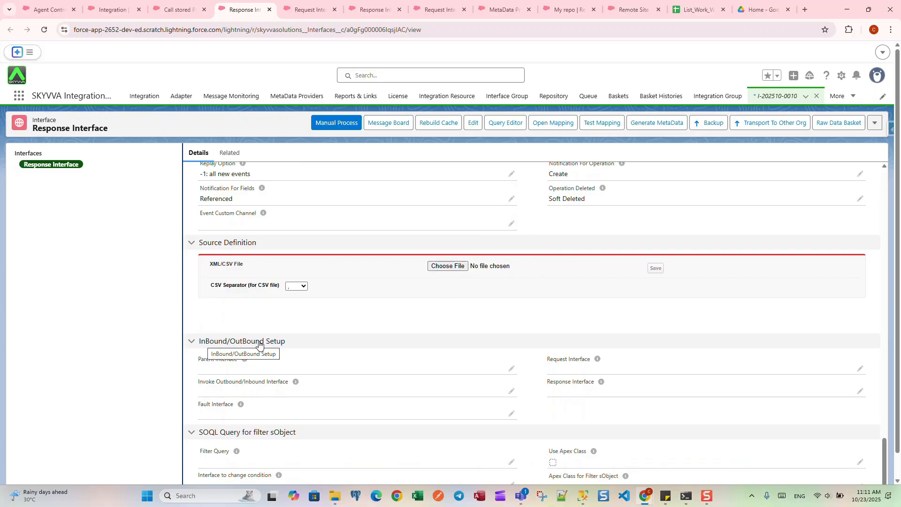
{"action": "left_click", "coordinate": [861, 369]}
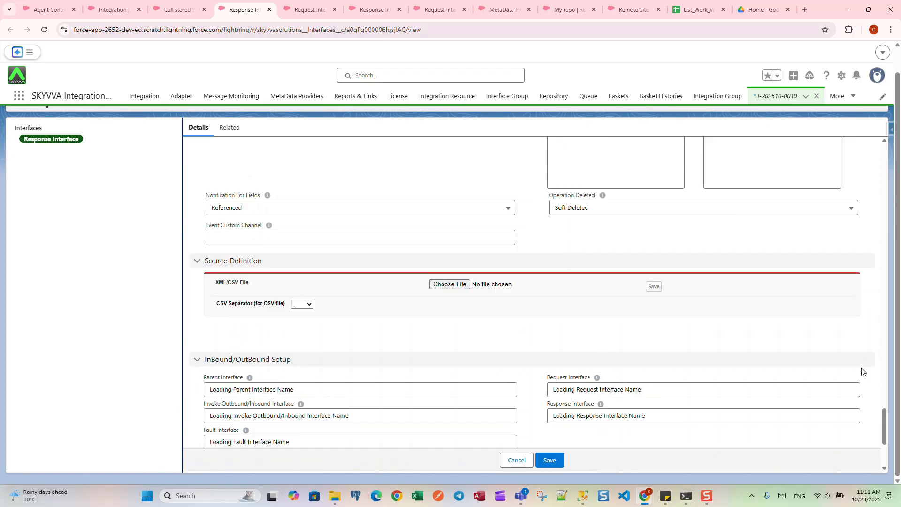
{"action": "left_click", "coordinate": [577, 390]}
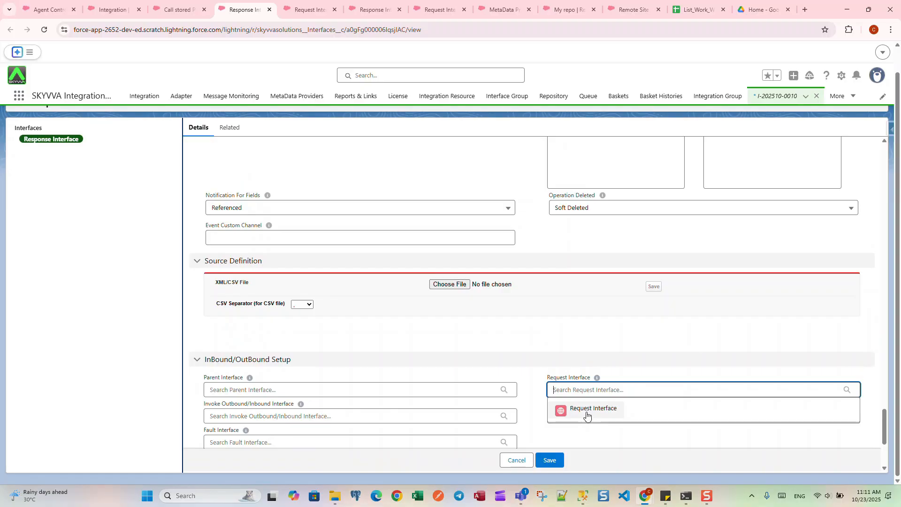
{"action": "left_click", "coordinate": [587, 415]}
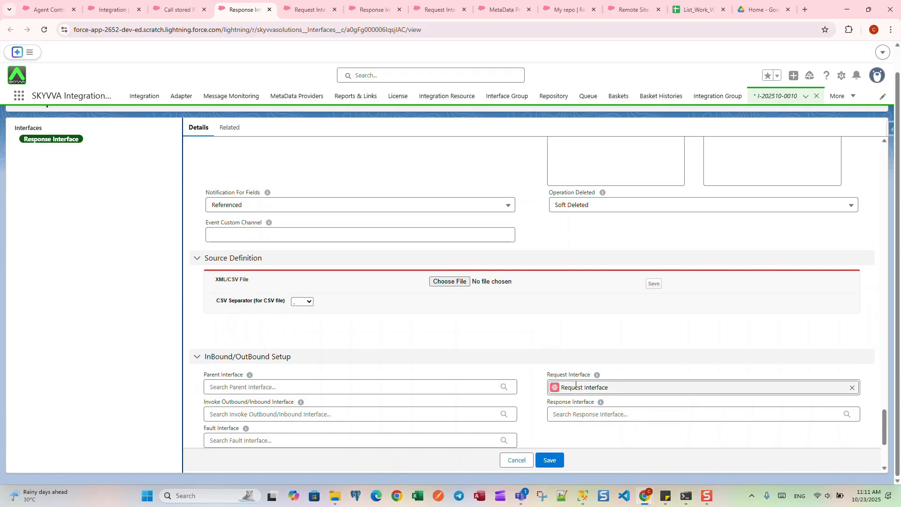
{"action": "scroll", "coordinate": [577, 442], "scroll_direction": "down", "scroll_amount": 4}
{"action": "left_click", "coordinate": [557, 462]}
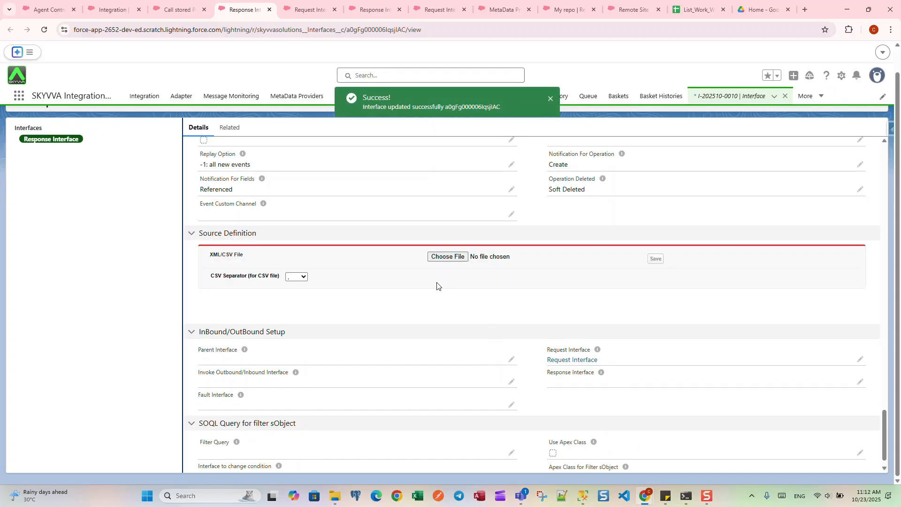
{"action": "scroll", "coordinate": [438, 286], "scroll_direction": "up", "scroll_amount": 3}
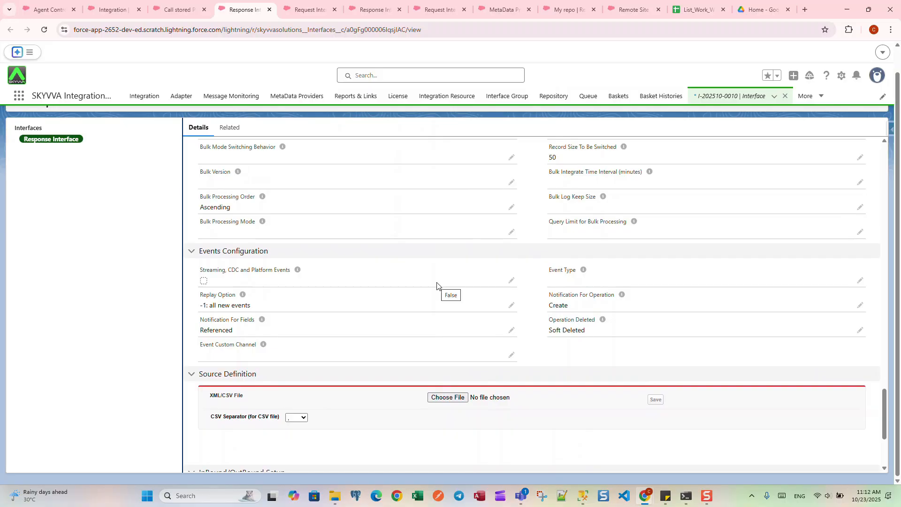
{"action": "left_click", "coordinate": [188, 11]}
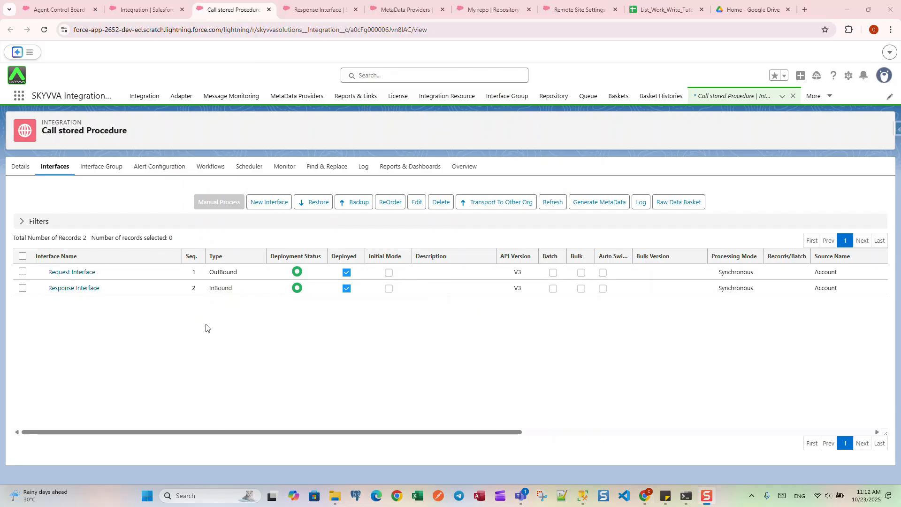
Step: Manually process Request Interface from the Agent Control Board, using the interface's SOQL filter query to select the sObject
{"action": "left_click", "coordinate": [59, 9]}
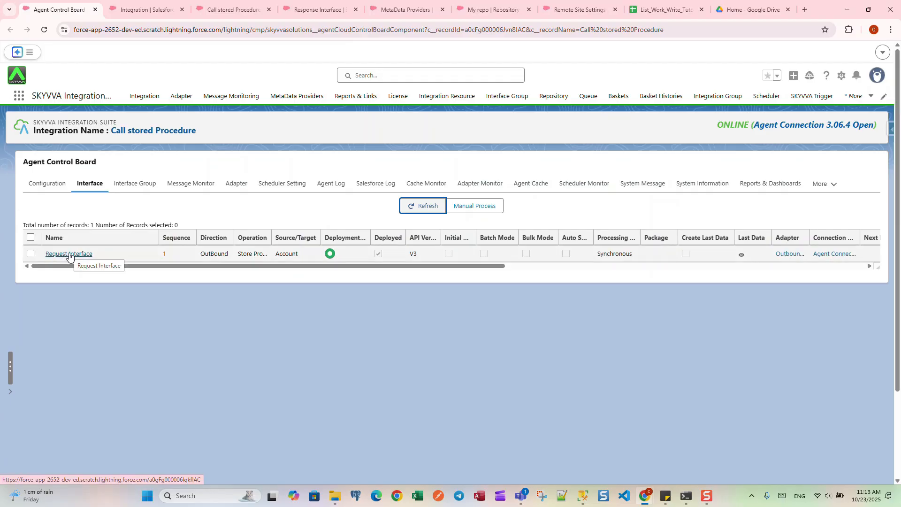
{"action": "left_click", "coordinate": [31, 253]}
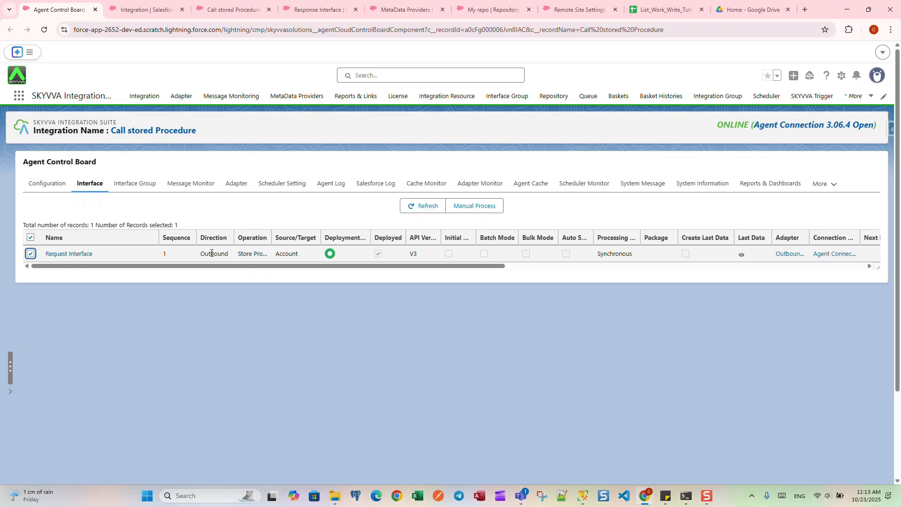
{"action": "left_click", "coordinate": [476, 210]}
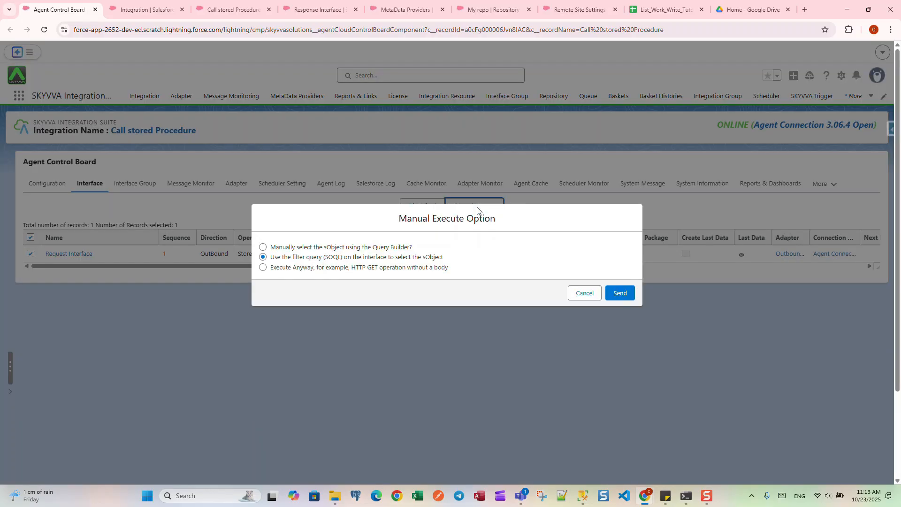
{"action": "left_click", "coordinate": [627, 294]}
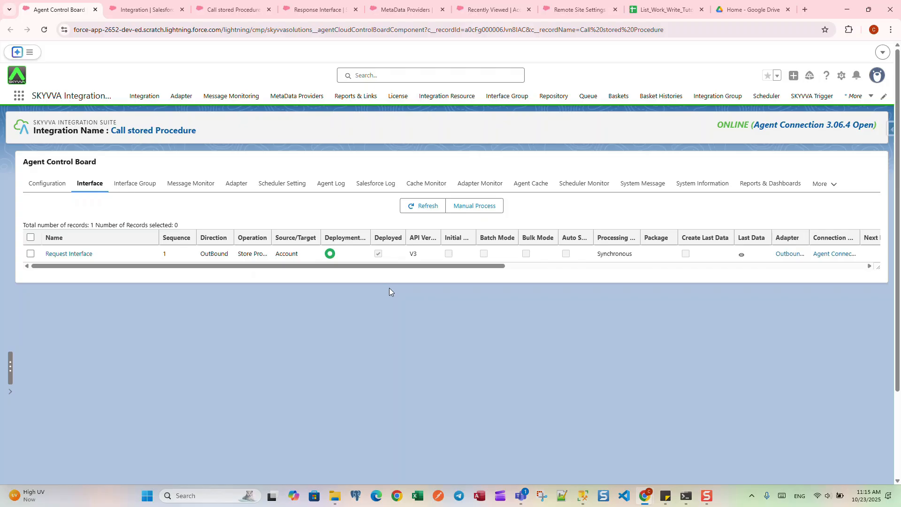
Step: Search the Message Monitor for the messages of the Call stored Procedure integration
{"action": "left_click", "coordinate": [182, 185]}
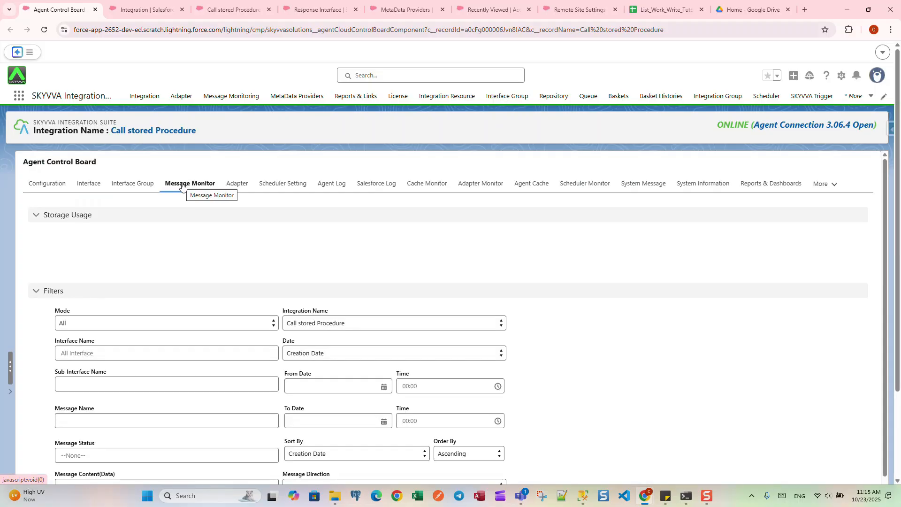
{"action": "scroll", "coordinate": [323, 248], "scroll_direction": "down", "scroll_amount": 3}
{"action": "scroll", "coordinate": [332, 246], "scroll_direction": "down", "scroll_amount": 3}
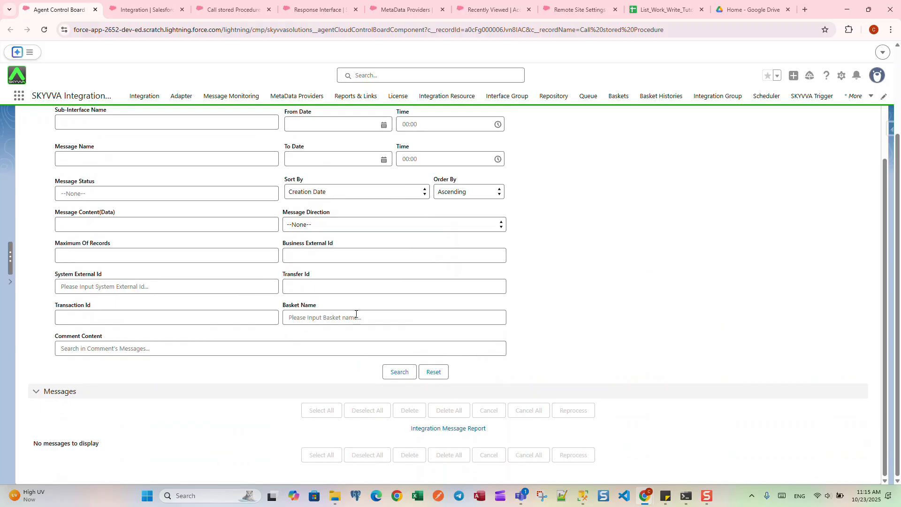
{"action": "left_click", "coordinate": [395, 372]}
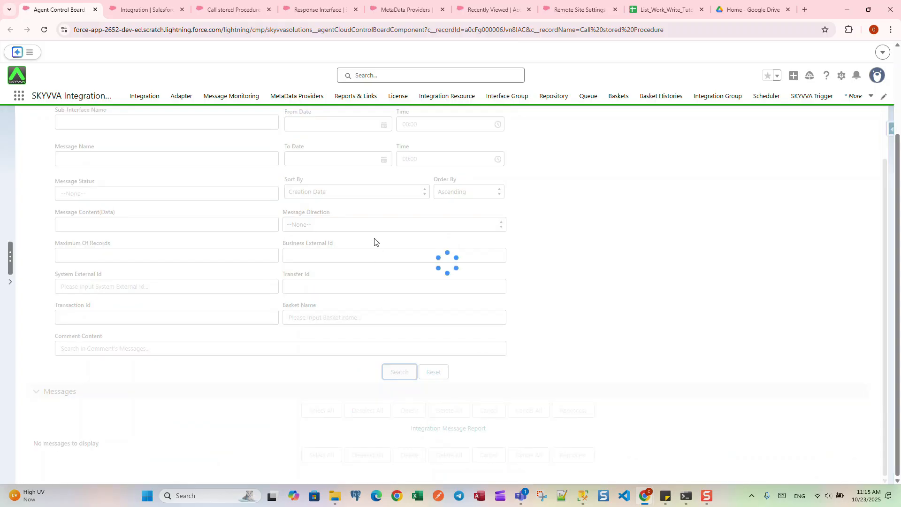
{"action": "scroll", "coordinate": [348, 251], "scroll_direction": "down", "scroll_amount": 1}
{"action": "scroll", "coordinate": [348, 251], "scroll_direction": "down", "scroll_amount": 4}
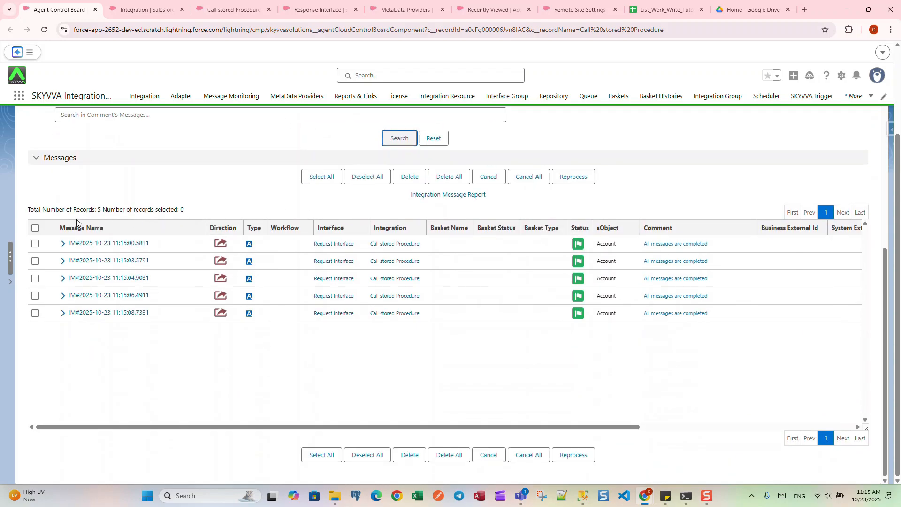
Step: Expand the most recent Request Interface message down to its individual request and response messages
{"action": "left_click", "coordinate": [64, 313]}
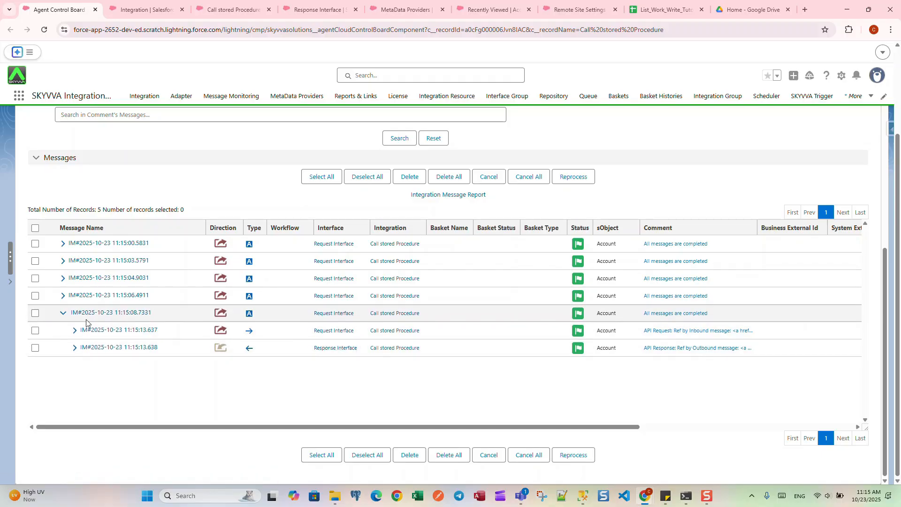
{"action": "left_click", "coordinate": [75, 348]}
{"action": "left_click", "coordinate": [75, 365]}
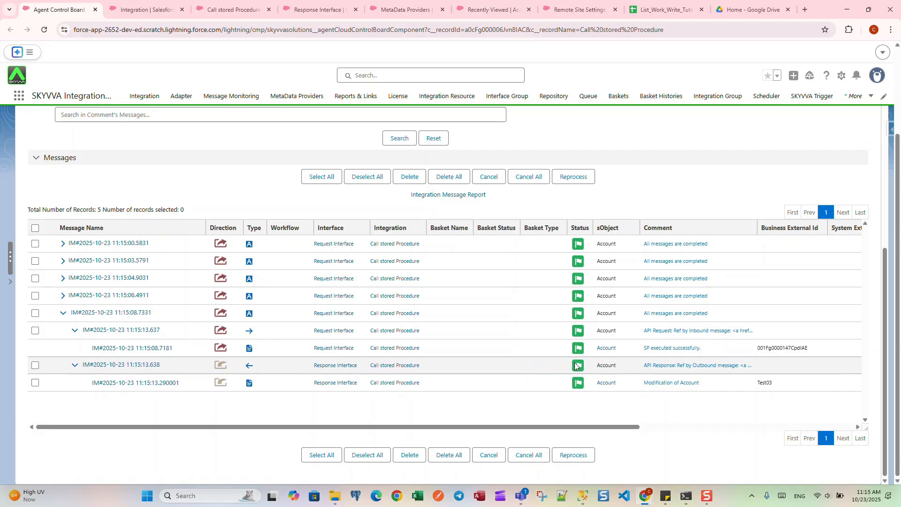
Step: Switch to SQL Server Management Studio and run the SELECT query on dbo.tbaccount in dbbusiness
{"action": "left_click", "coordinate": [584, 497]}
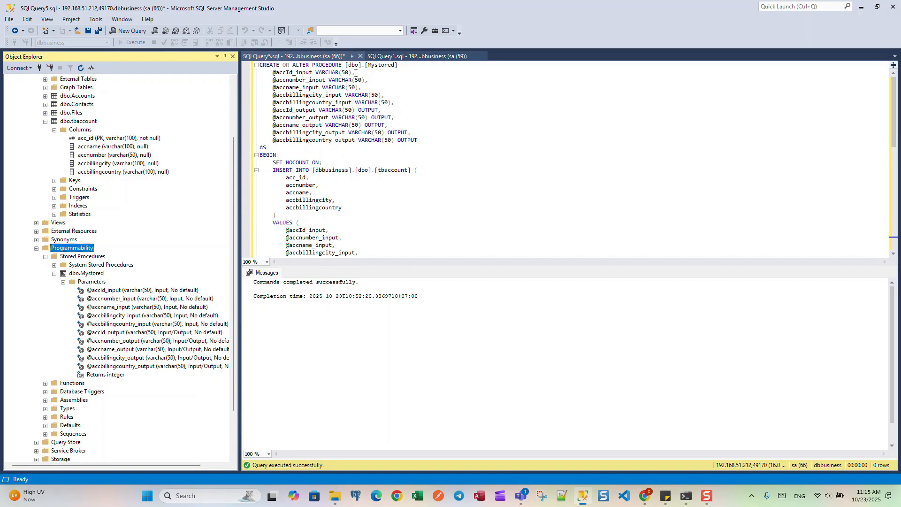
{"action": "left_click", "coordinate": [417, 56]}
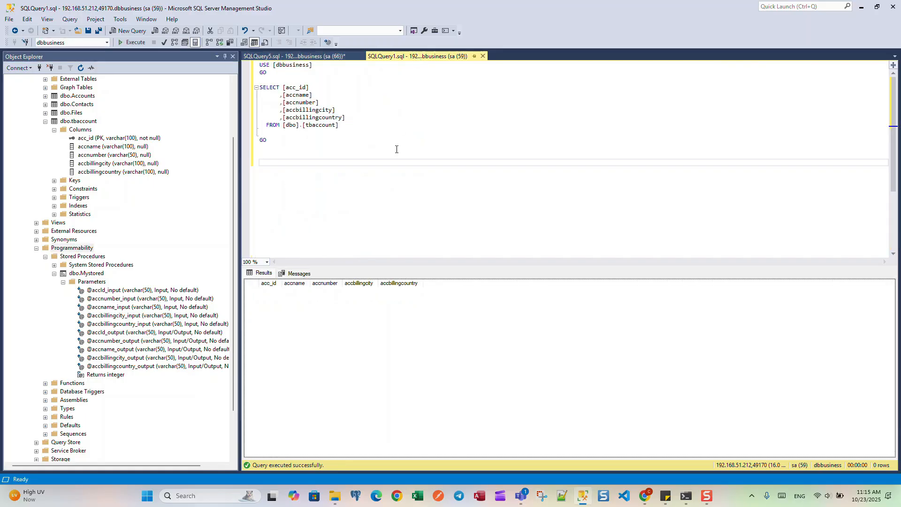
{"action": "left_click", "coordinate": [133, 42]}
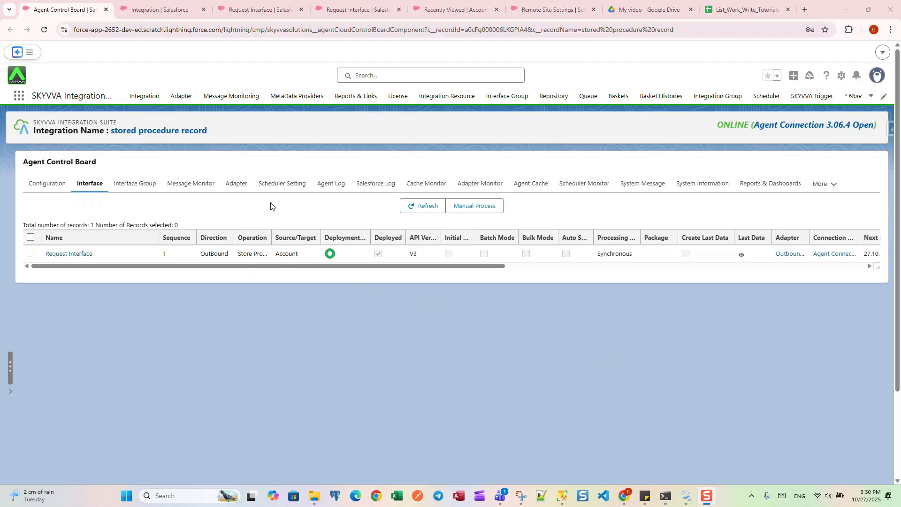
Step: Set the per-interface scheduler of Request Interface to the Every Minute frequency with a time interval of 1, and start it
{"action": "left_click", "coordinate": [277, 187]}
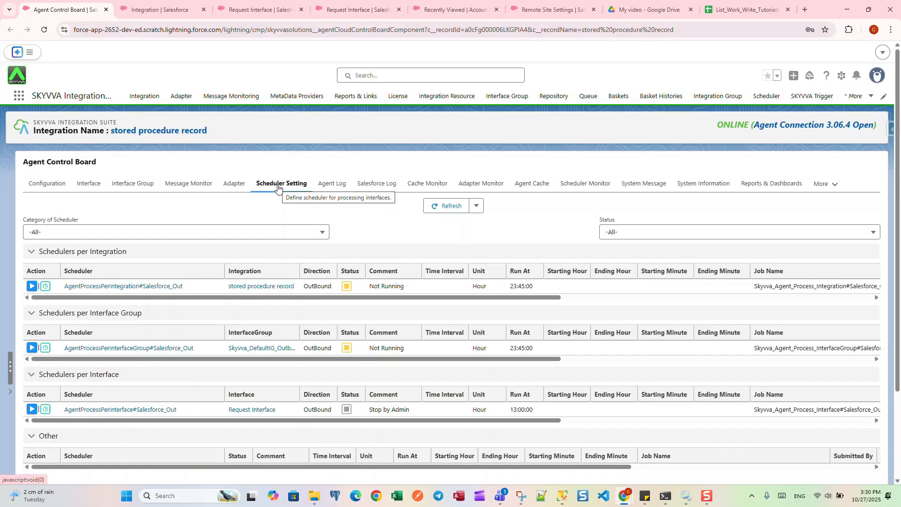
{"action": "scroll", "coordinate": [277, 189], "scroll_direction": "down", "scroll_amount": 1}
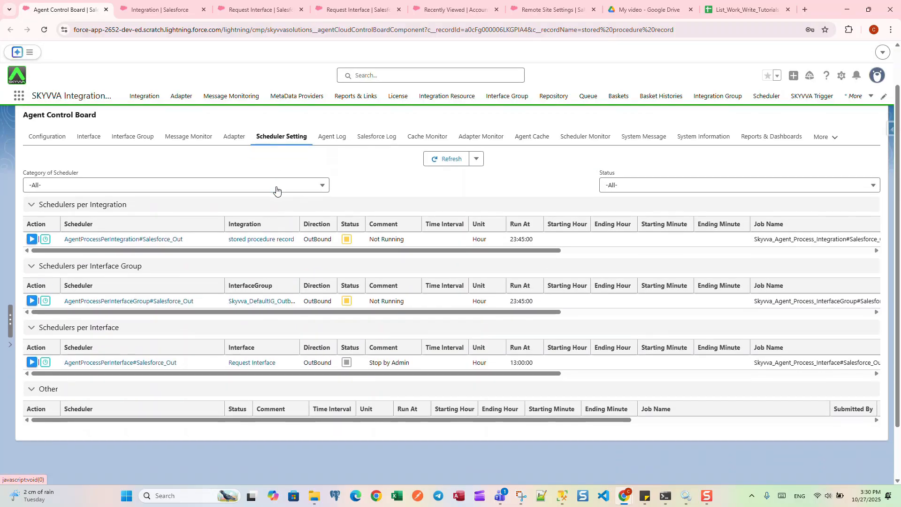
{"action": "scroll", "coordinate": [276, 190], "scroll_direction": "down", "scroll_amount": 1}
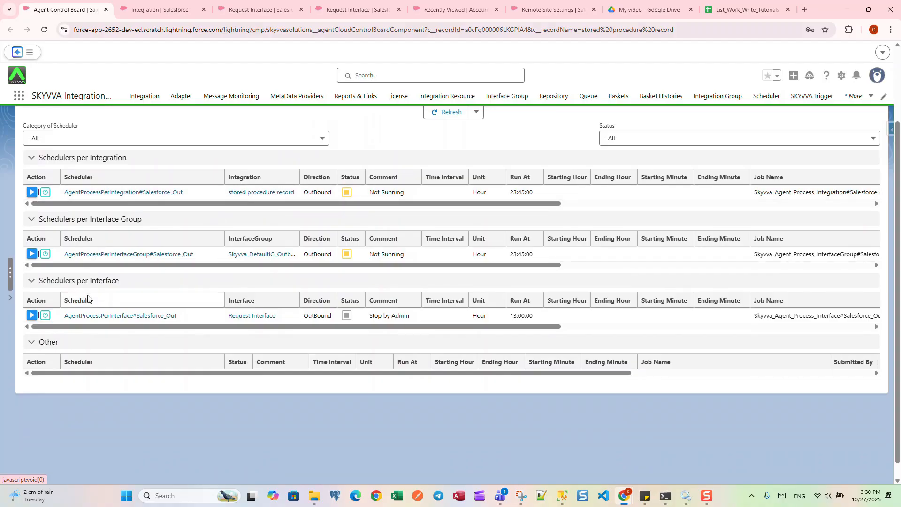
{"action": "left_click", "coordinate": [46, 316]}
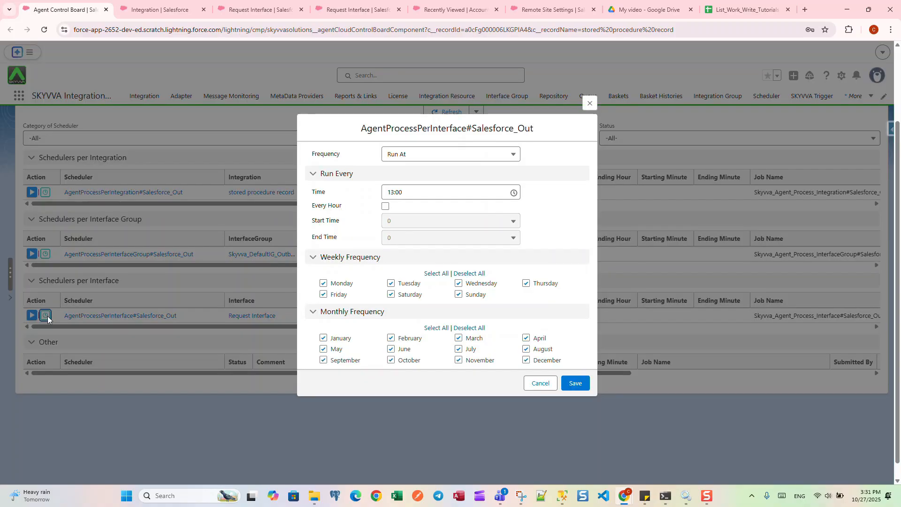
{"action": "left_click", "coordinate": [400, 157]}
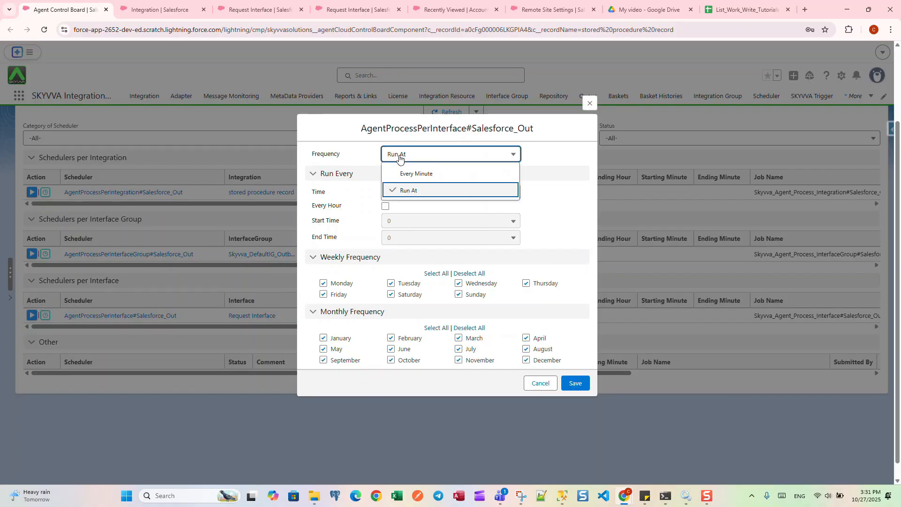
{"action": "left_click", "coordinate": [412, 174]}
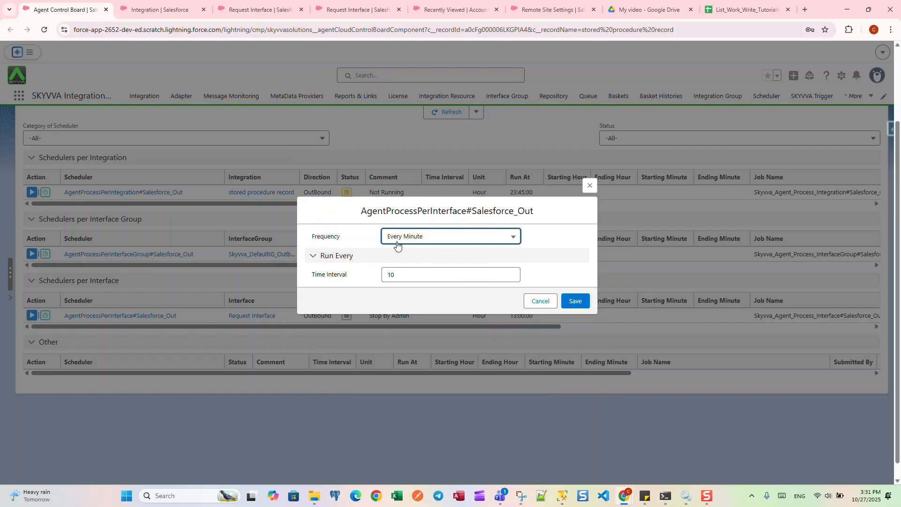
{"action": "left_click", "coordinate": [398, 276]}
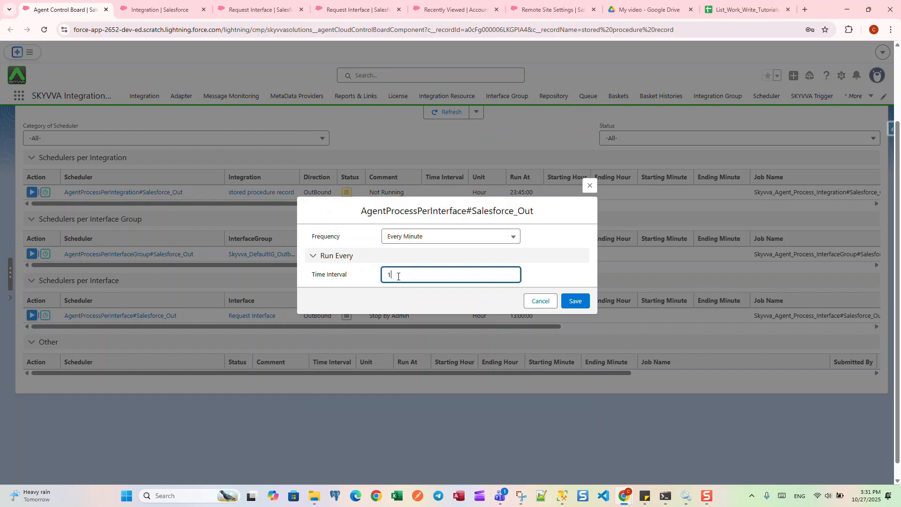
{"action": "left_click", "coordinate": [574, 302]}
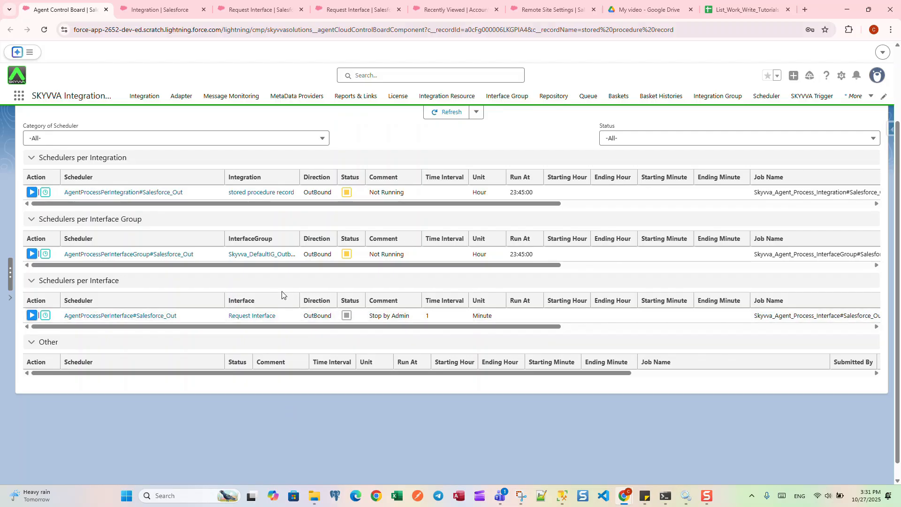
{"action": "left_click", "coordinate": [31, 316]}
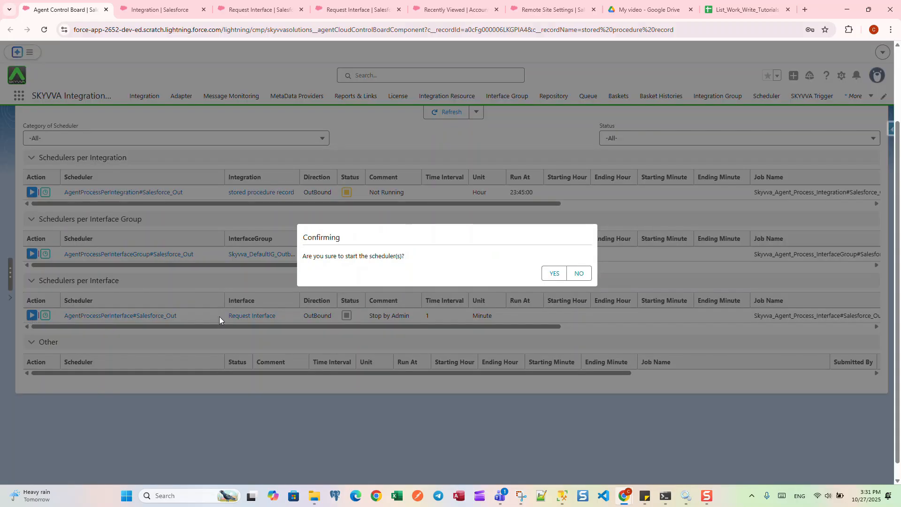
{"action": "left_click", "coordinate": [554, 274]}
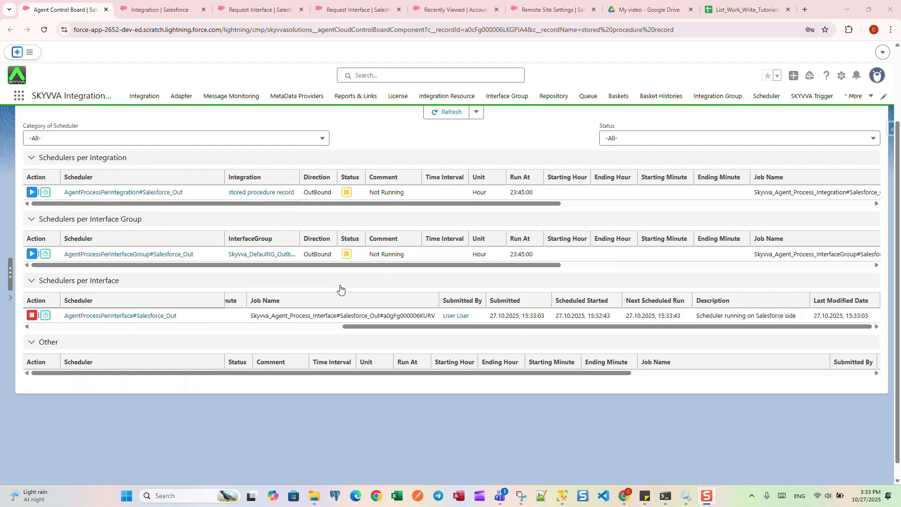
Step: Search the Message Monitor again for the messages of the stored procedure record integration
{"action": "scroll", "coordinate": [341, 289], "scroll_direction": "up", "scroll_amount": 2}
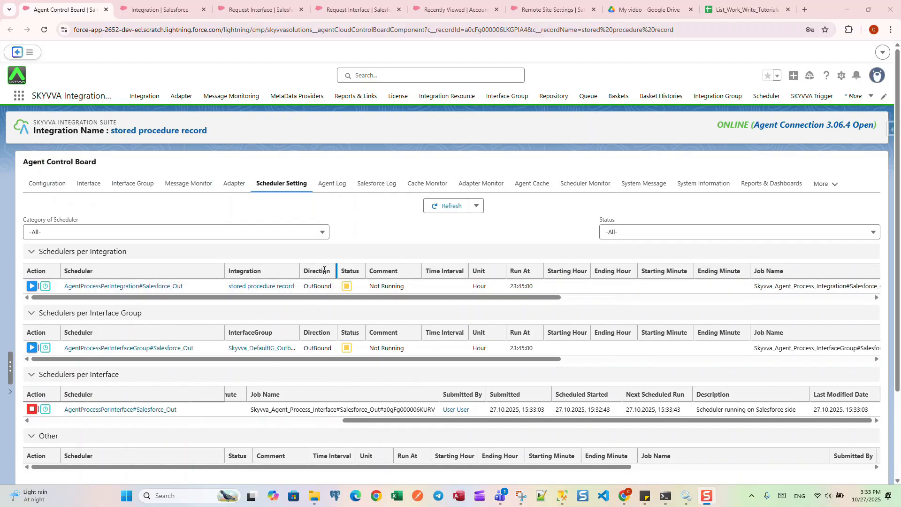
{"action": "left_click", "coordinate": [198, 185]}
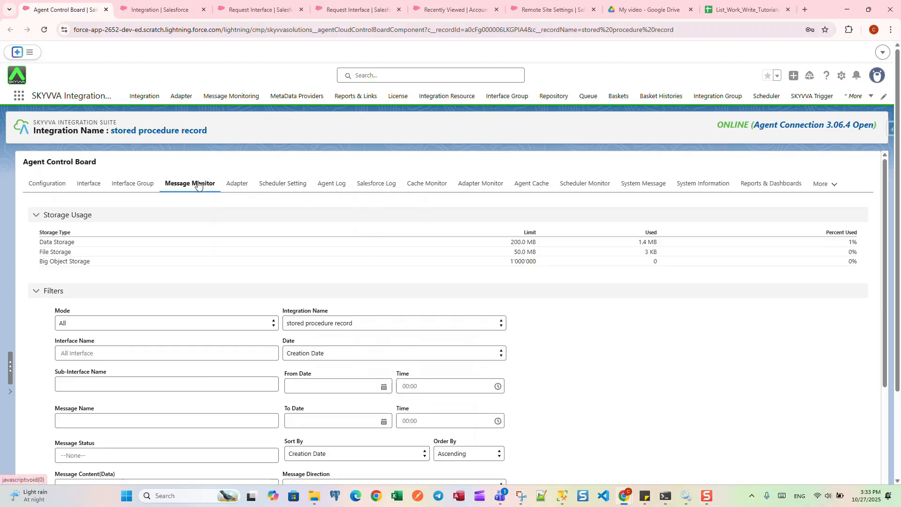
{"action": "scroll", "coordinate": [416, 315], "scroll_direction": "down", "scroll_amount": 5}
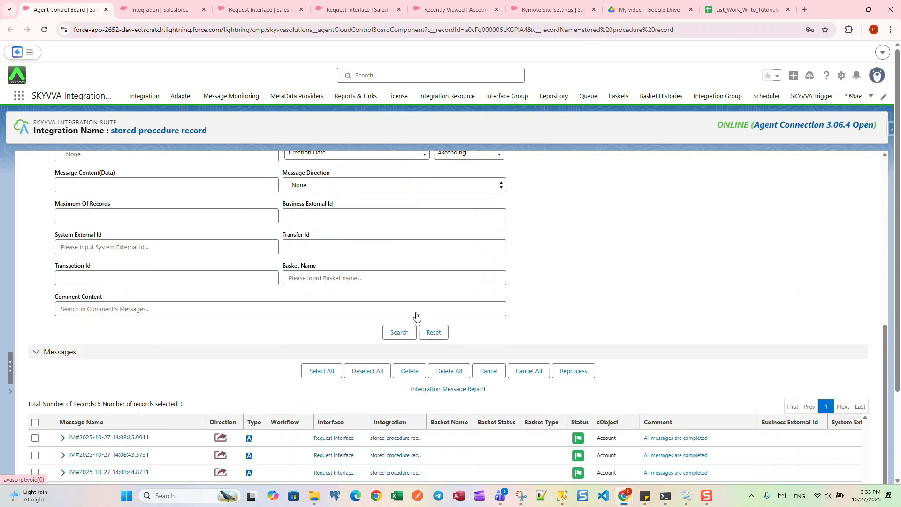
{"action": "scroll", "coordinate": [416, 315], "scroll_direction": "down", "scroll_amount": 2}
{"action": "left_click", "coordinate": [397, 249]}
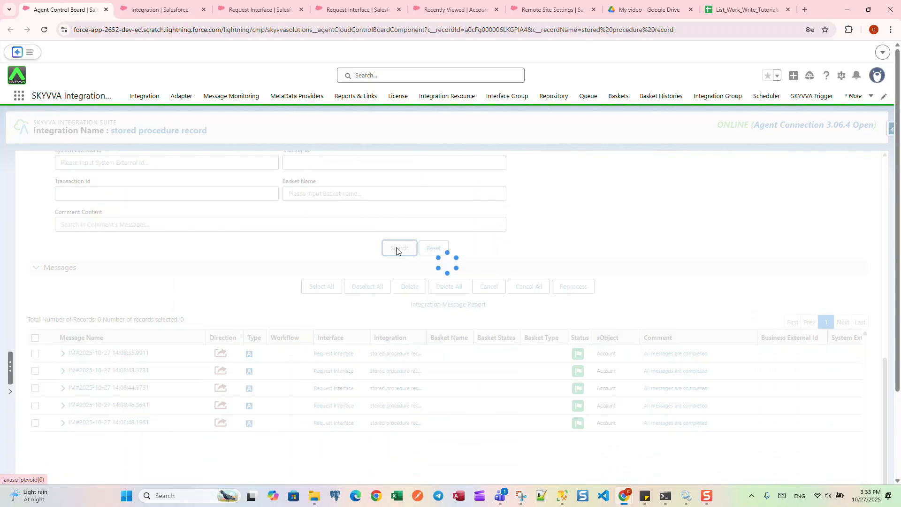
{"action": "scroll", "coordinate": [396, 251], "scroll_direction": "down", "scroll_amount": 3}
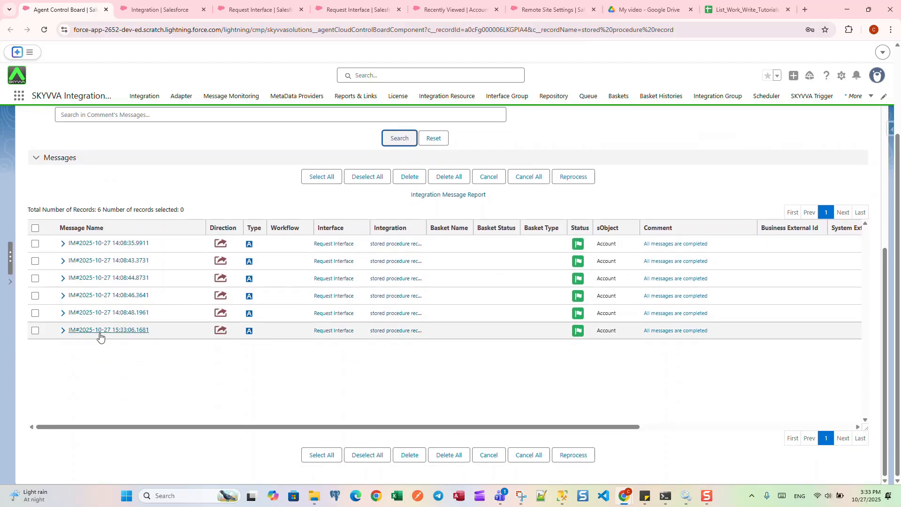
Step: Expand the newest scheduled Request Interface message and its nested request and response messages
{"action": "left_click", "coordinate": [64, 331]}
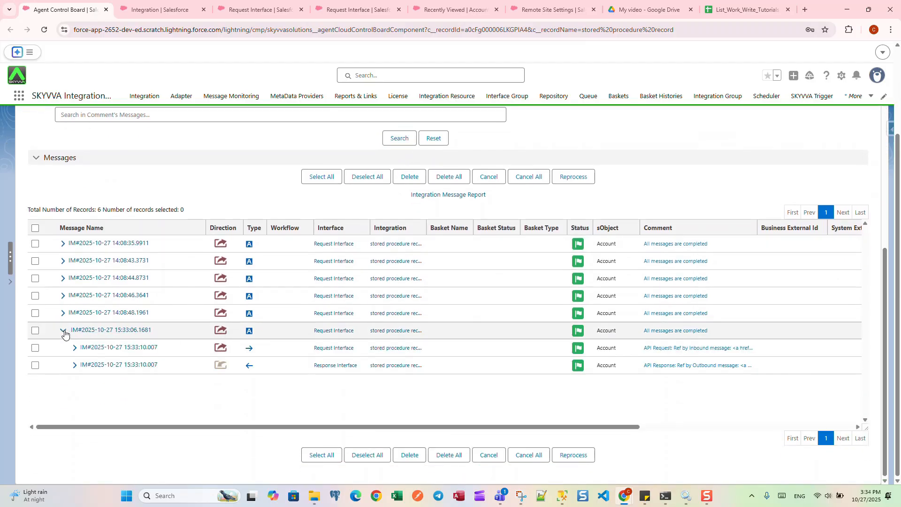
{"action": "left_click", "coordinate": [75, 348]}
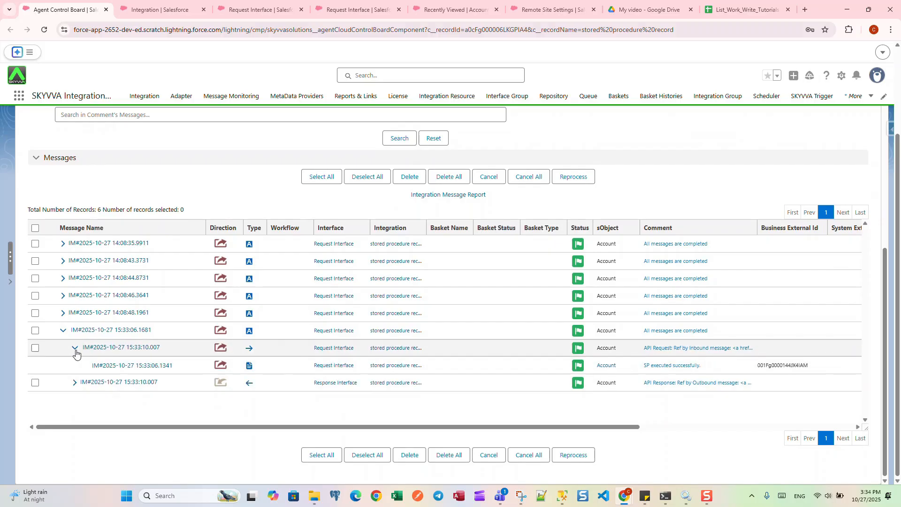
{"action": "left_click", "coordinate": [75, 383]}
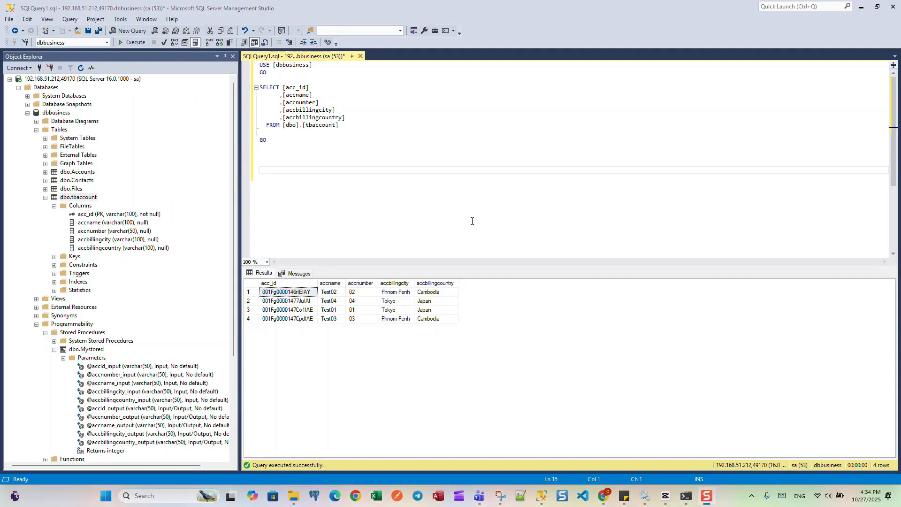
Step: Switch to SQL Server Management Studio, rerun the dbo.tbaccount SELECT query, and check the first row's accname and acc_id
{"action": "left_click", "coordinate": [131, 43]}
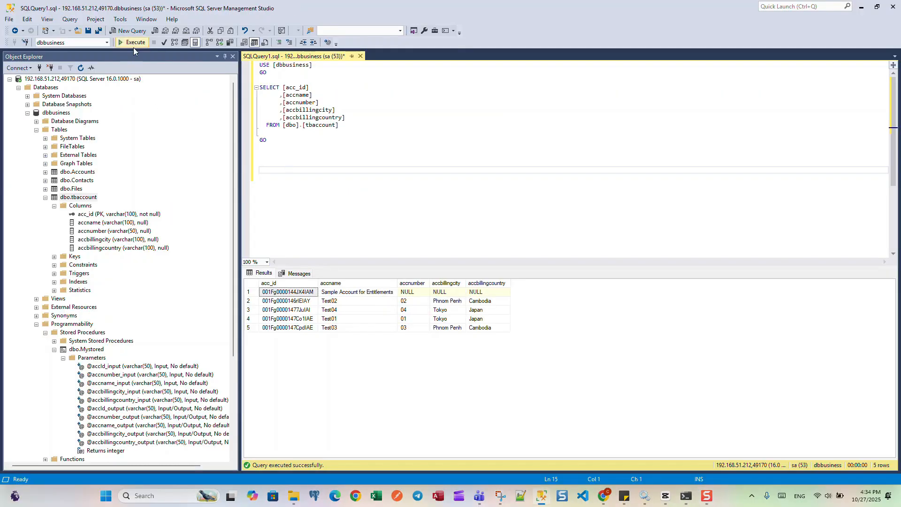
{"action": "left_click", "coordinate": [349, 294]}
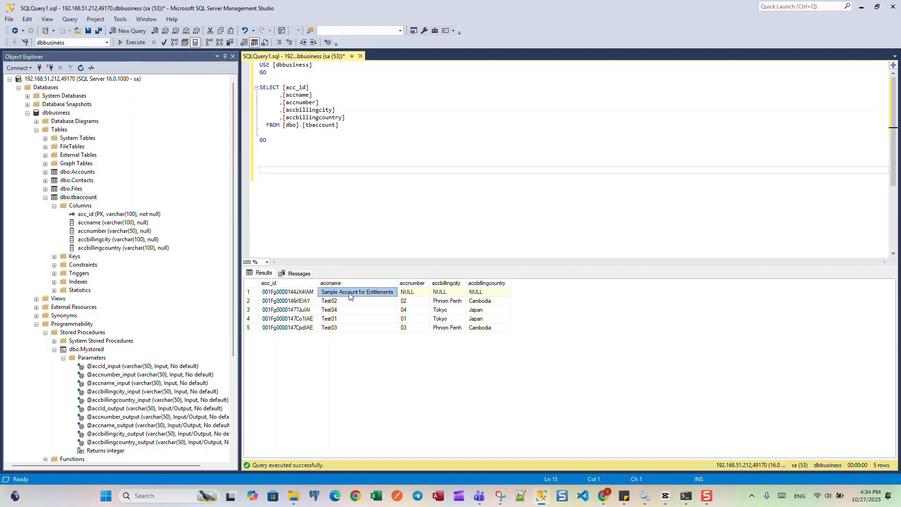
{"action": "left_click", "coordinate": [305, 293]}
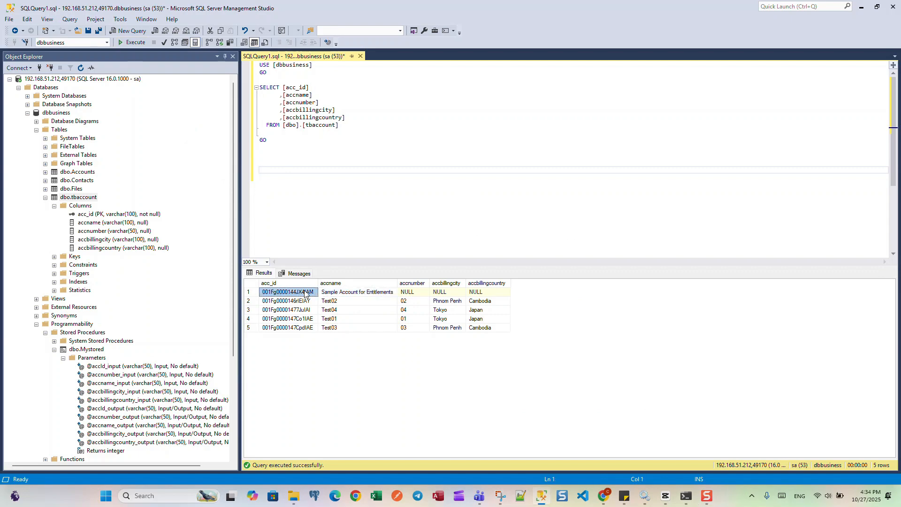